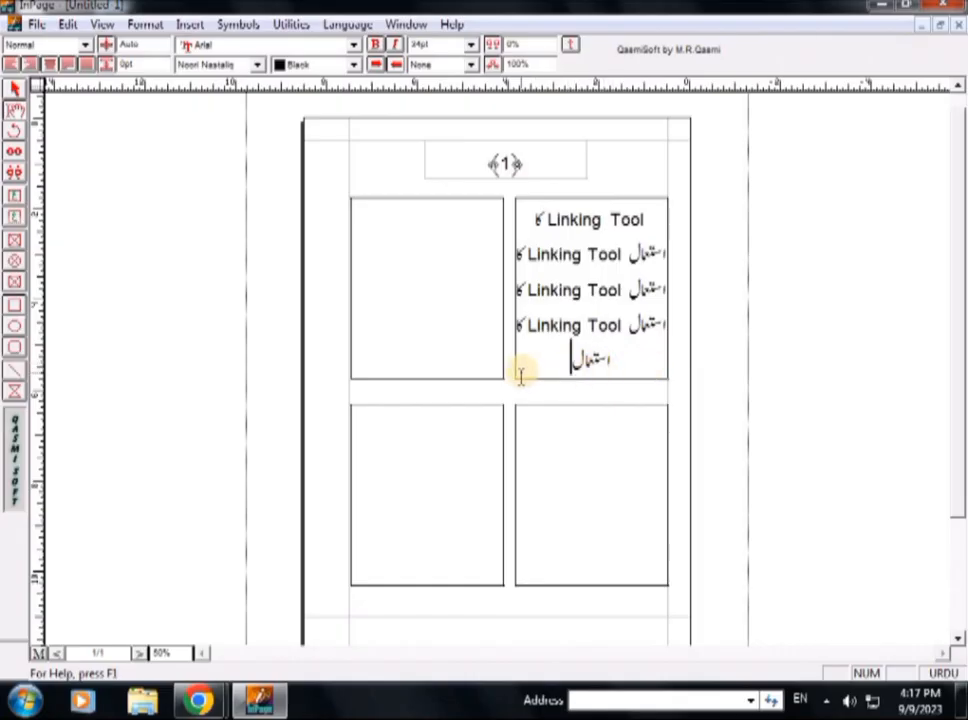
Step: Paste repeated copies of "Linking Tool کا استعمال" until the text fills the first text box and flows into the neighbouring linked box
key(ctrl+v)
key(ctrl+v)
key(ctrl+v)
key(ctrl+v)
key(ctrl+v)
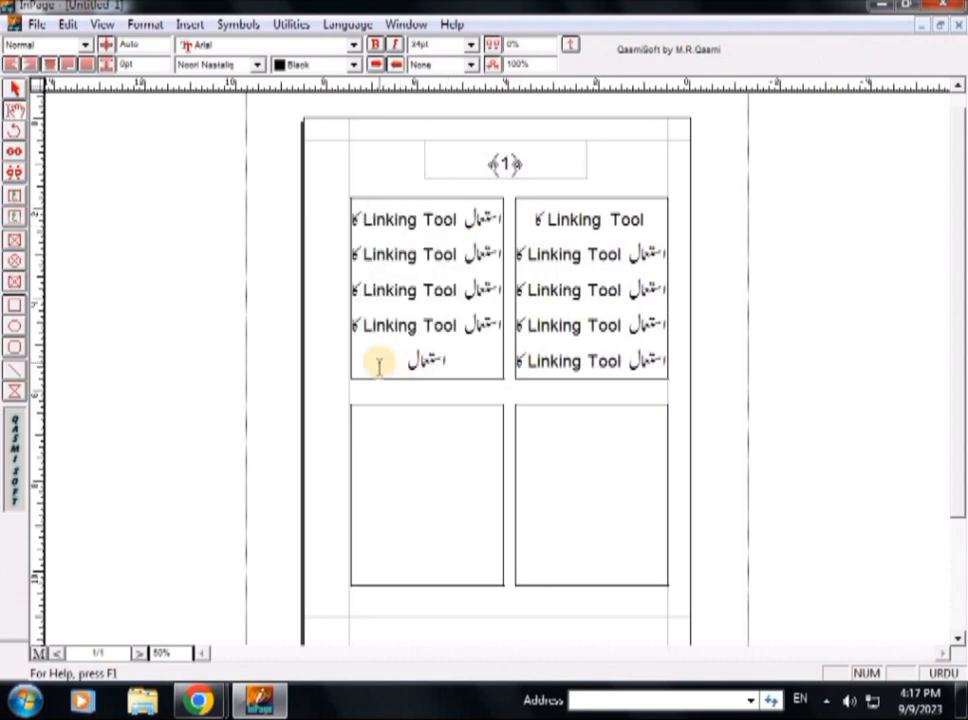
text(Linking Tool کا استعمال)
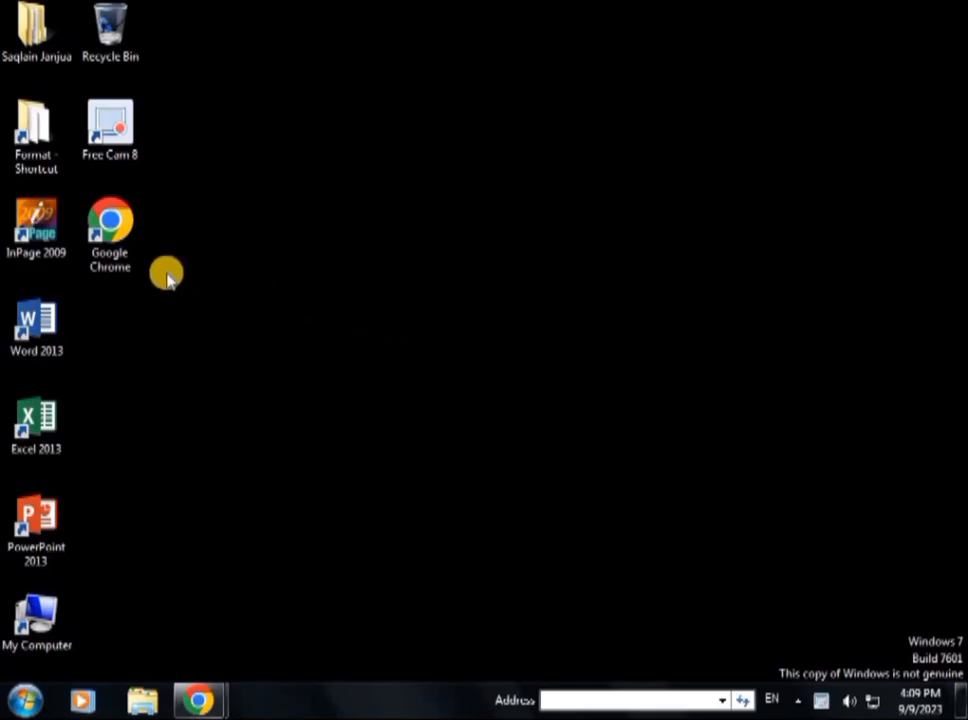
Step: Launch InPage 2009 from the desktop, dismiss the registry warning and maximize the program window
double_click(35, 243)
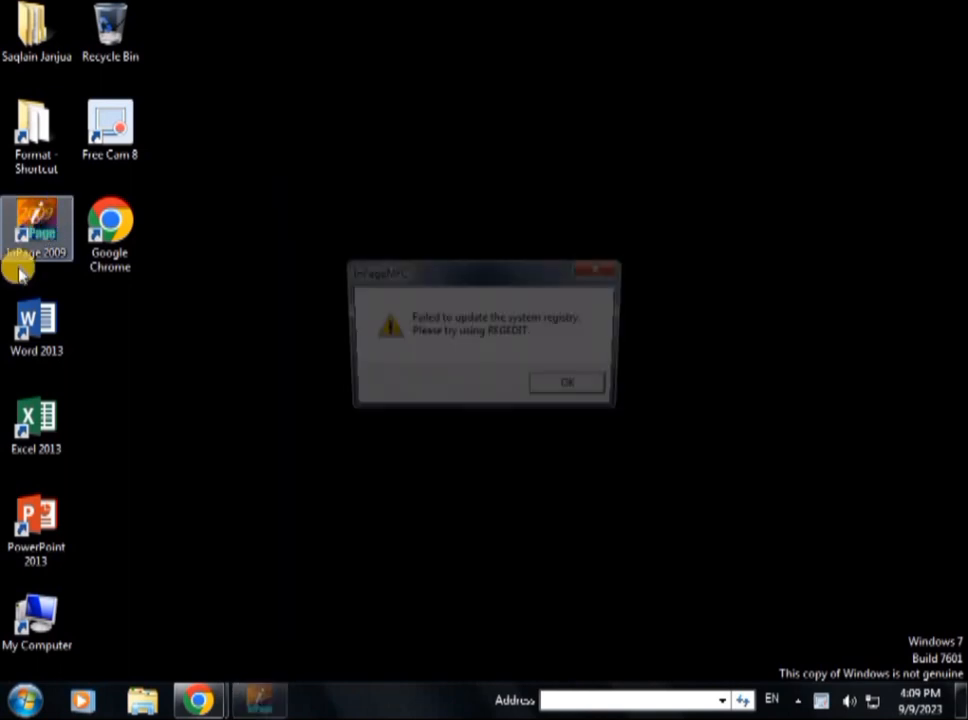
click(576, 396)
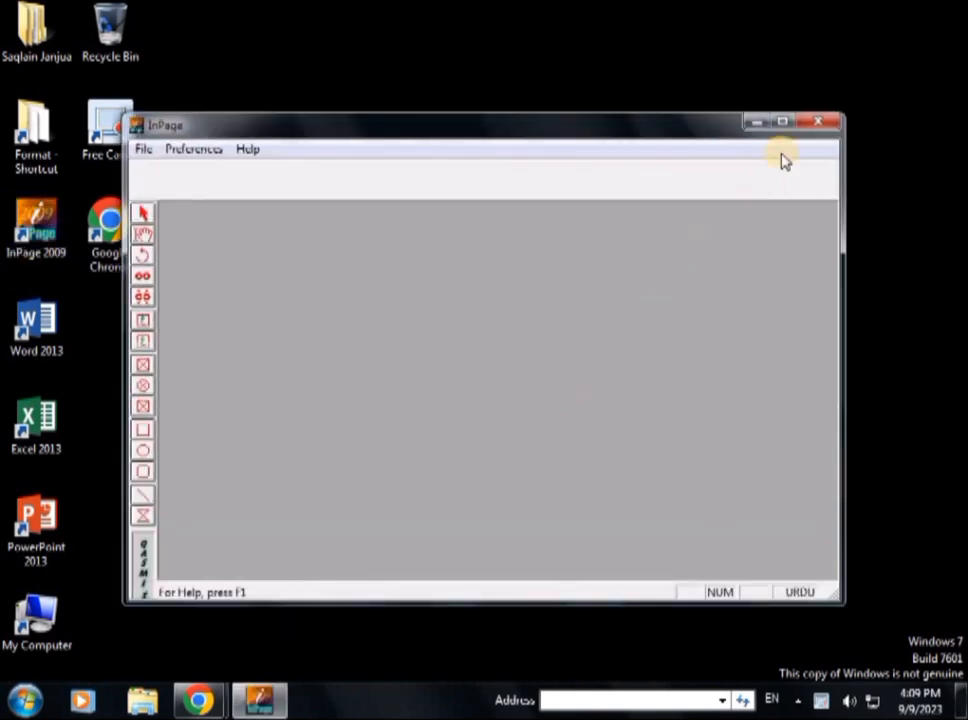
click(781, 122)
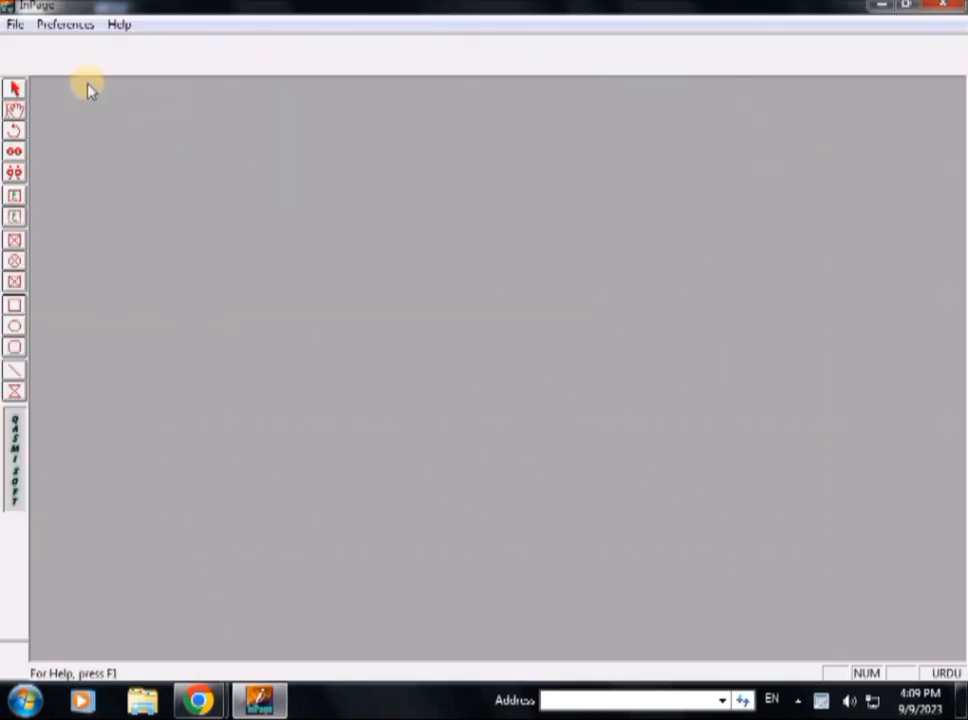
Step: Create a new Legal 8.5x14" document with margins of 1 left, 0.5 right, 0.5 top and 3 bottom
click(14, 25)
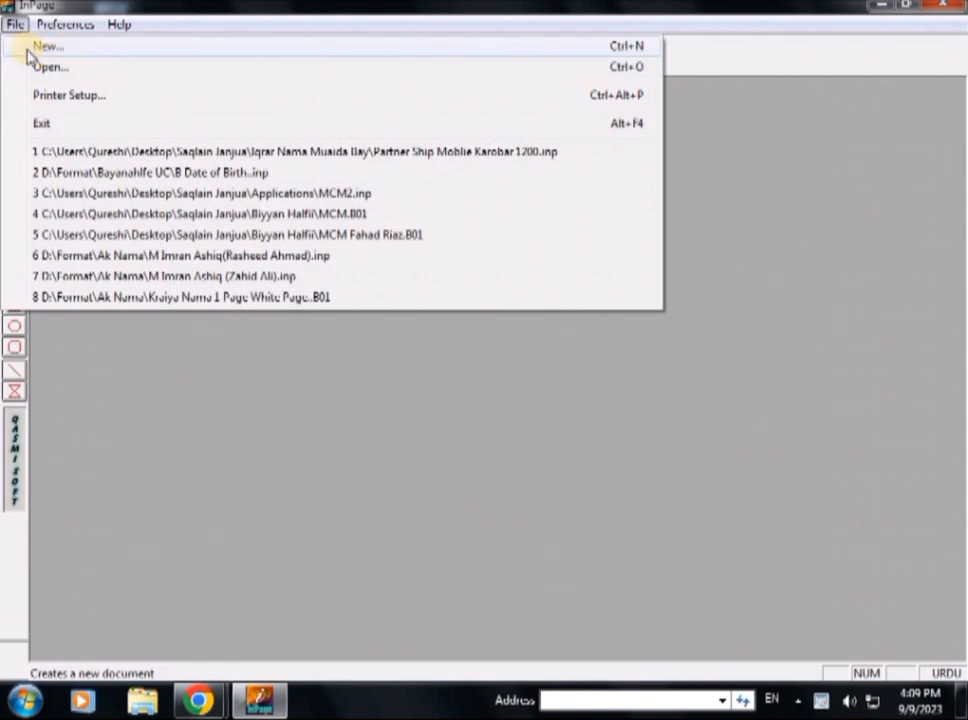
click(45, 48)
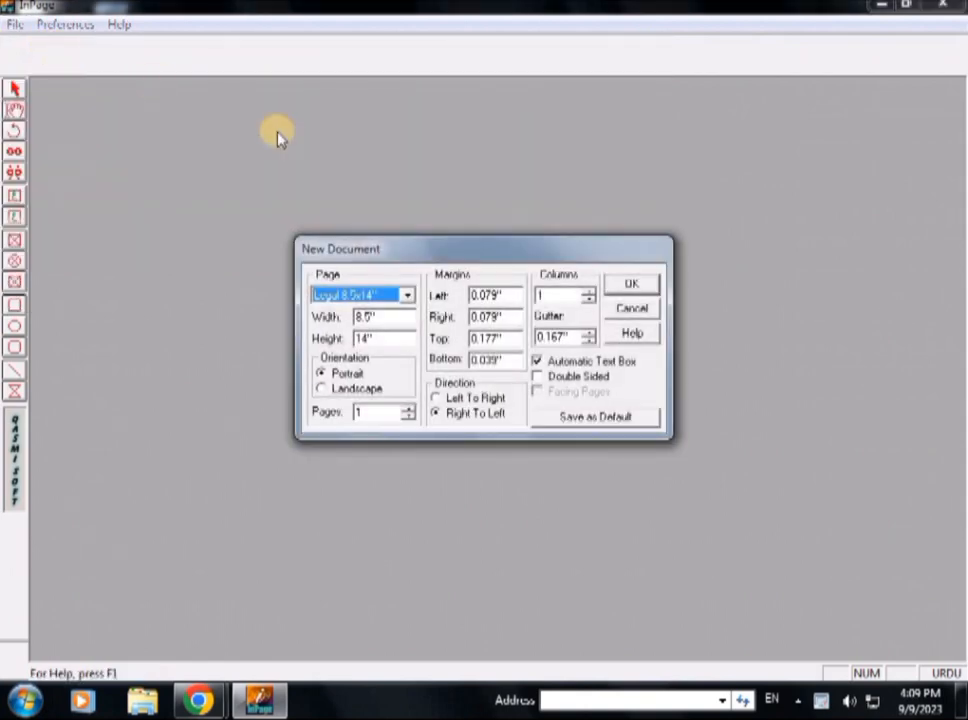
double_click(509, 296)
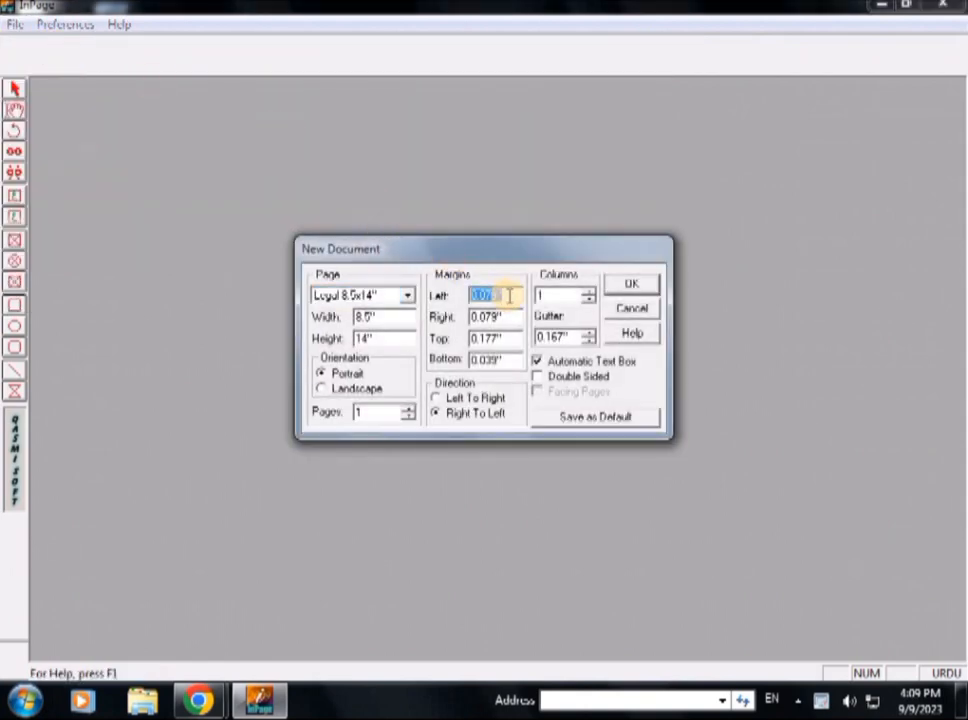
text(1)
double_click(500, 317)
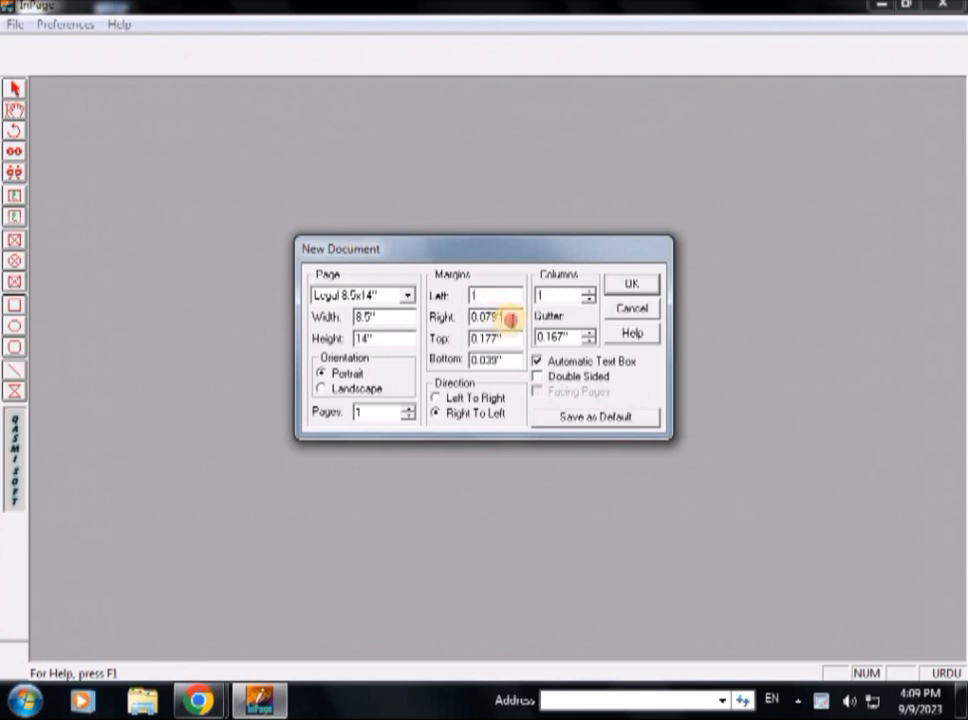
text(0.5)
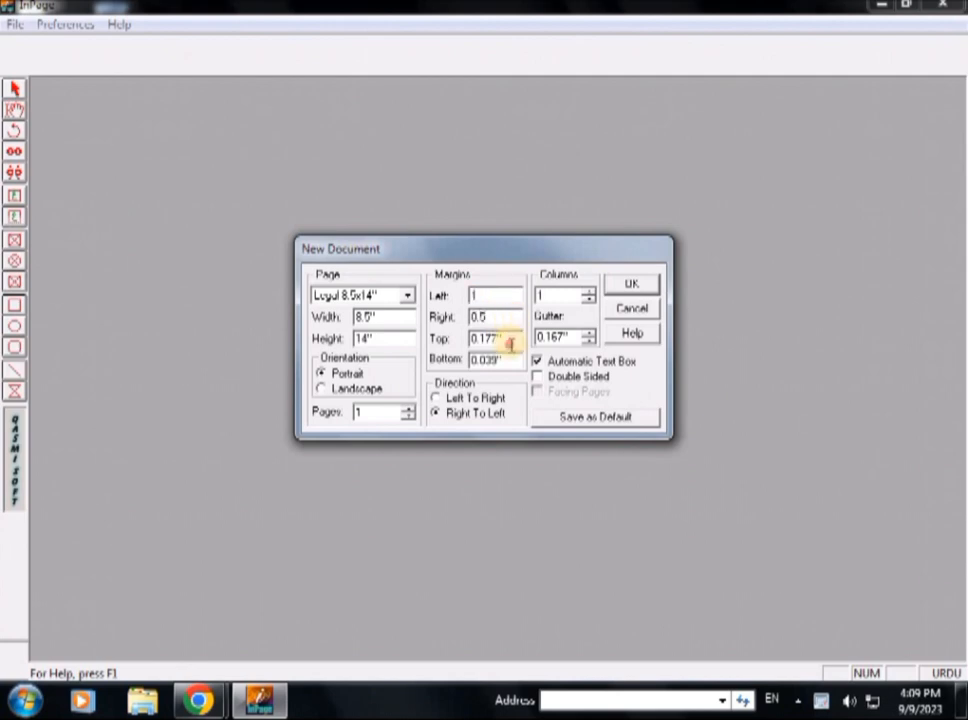
double_click(510, 340)
text(0.5)
double_click(510, 357)
double_click(508, 362)
text(3)
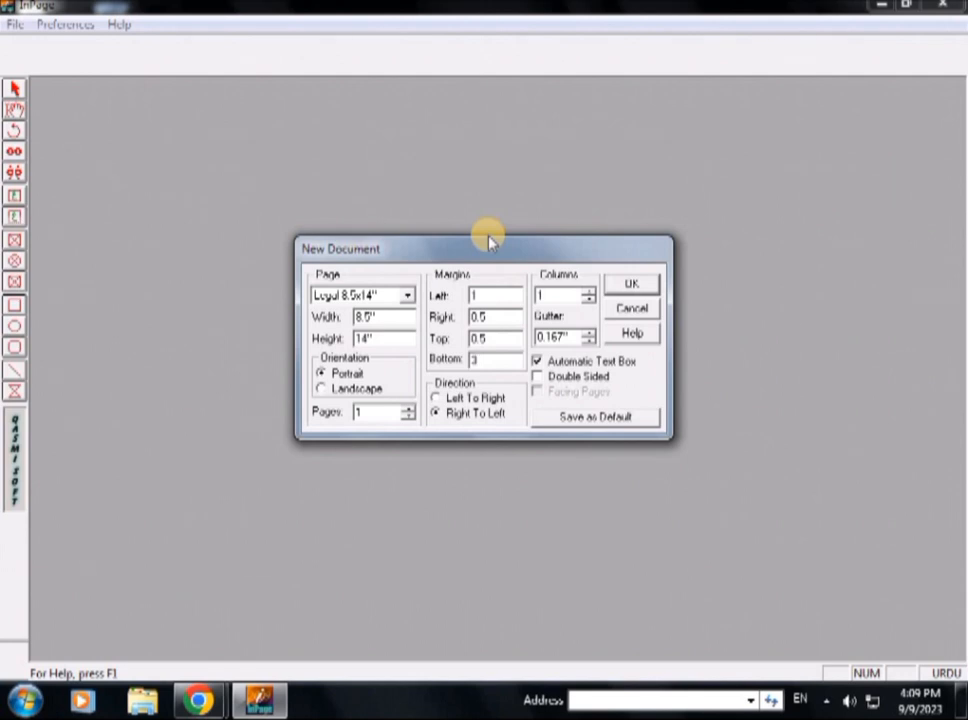
click(631, 284)
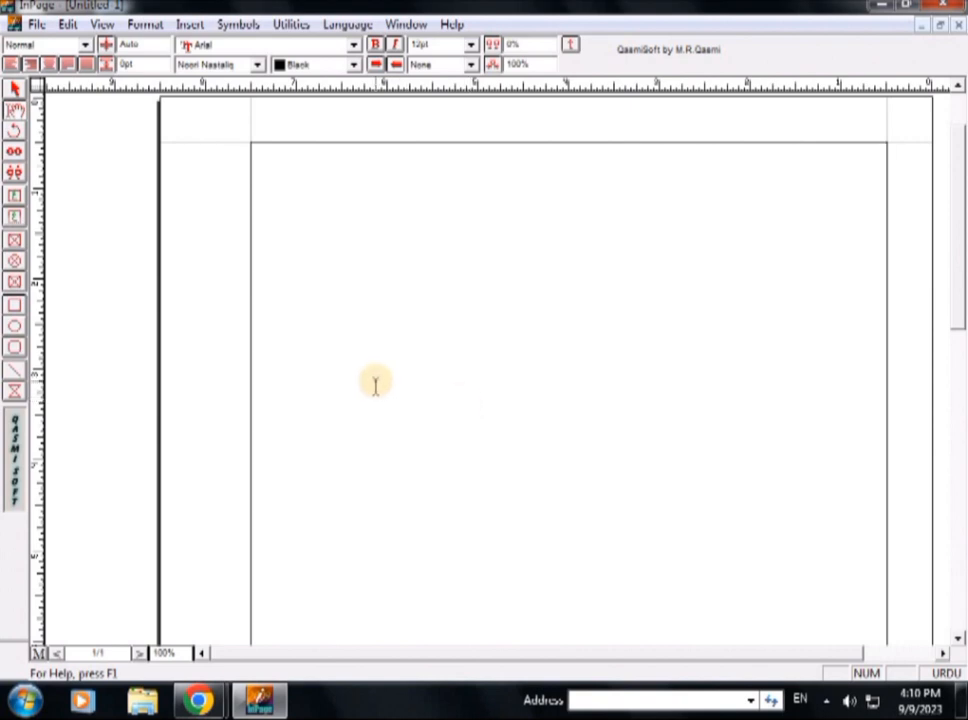
Step: Draw a text box about 3.29 inches wide and 4.60 inches tall in the right half of the page, below the page number
key(ctrl+5)
key(ctrl+0)
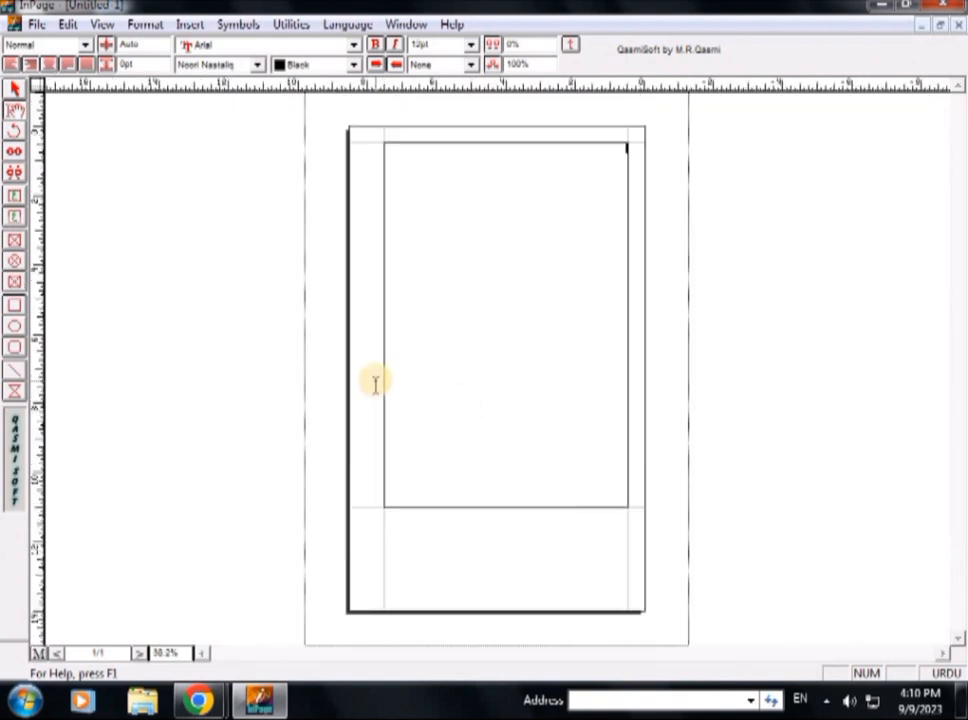
key(ctrl+5)
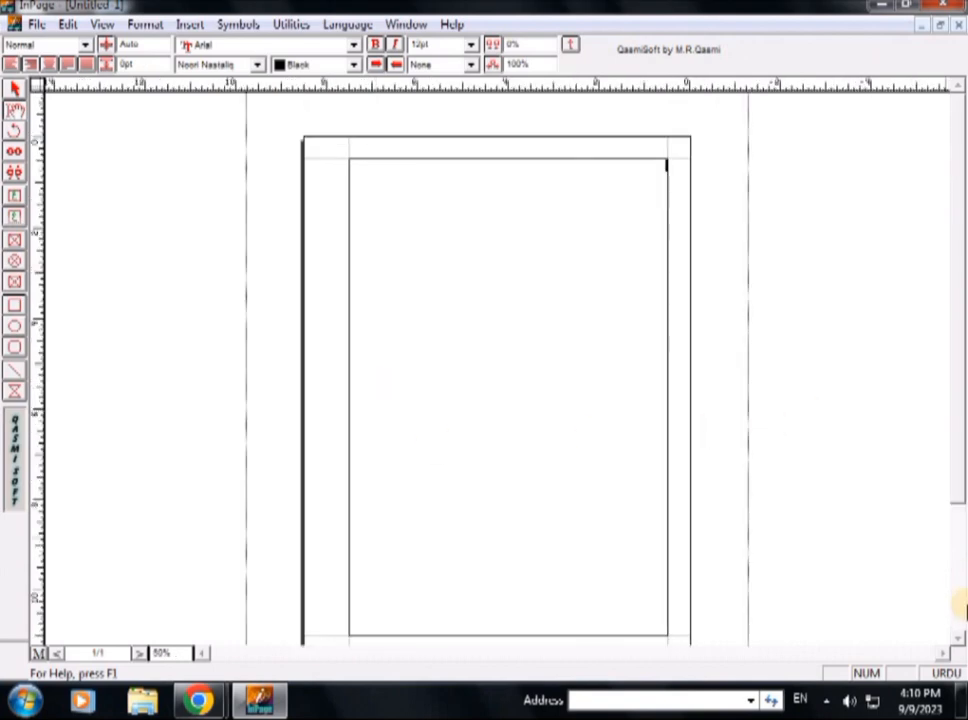
click(958, 638)
click(955, 630)
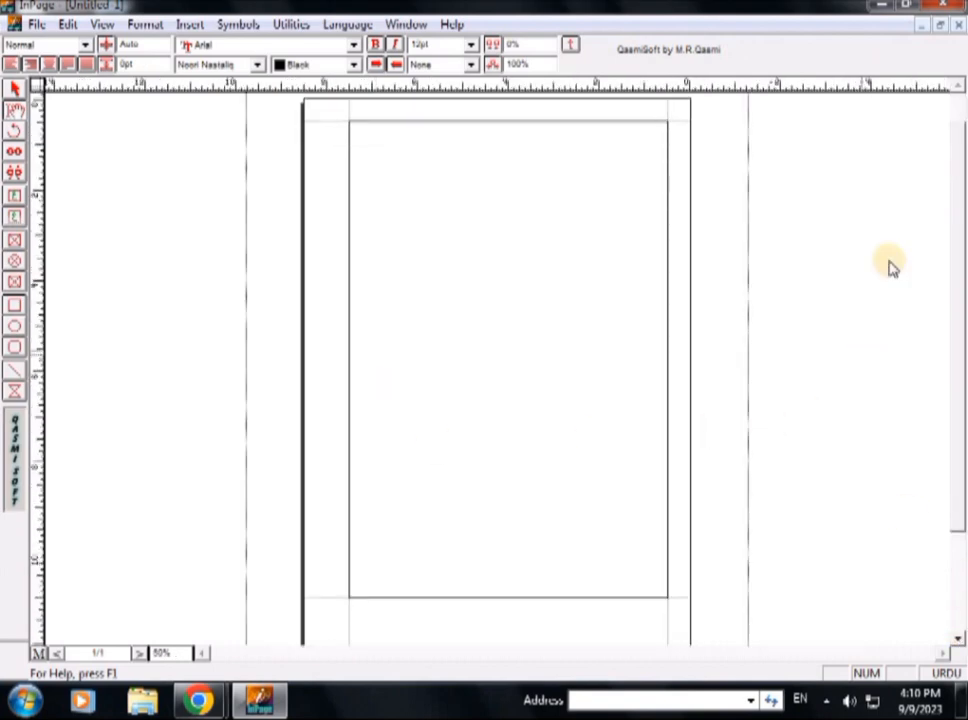
click(959, 86)
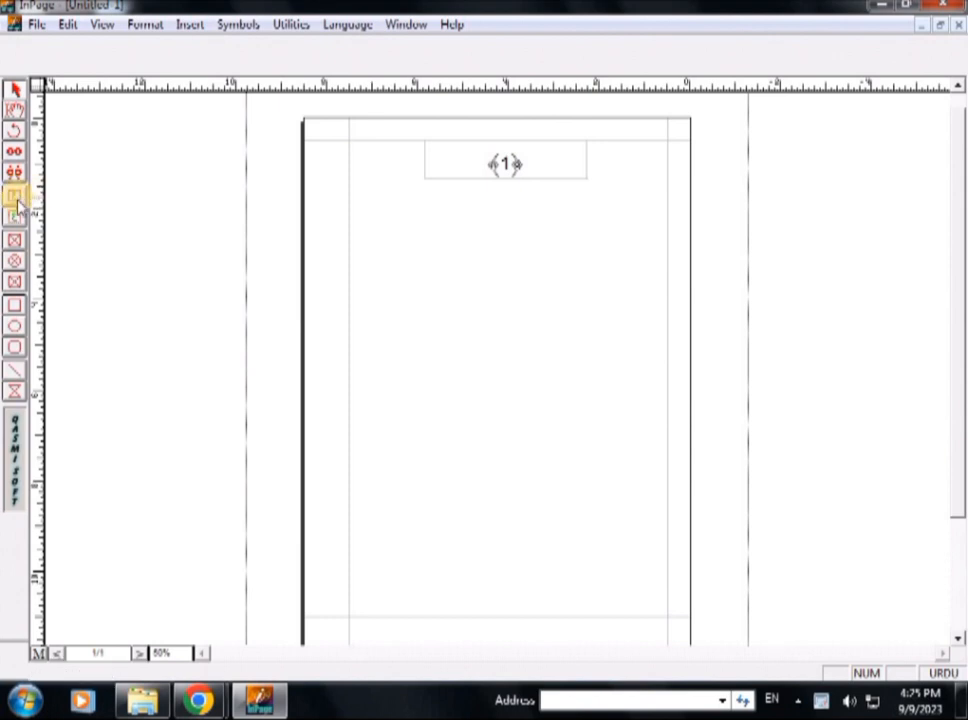
click(15, 195)
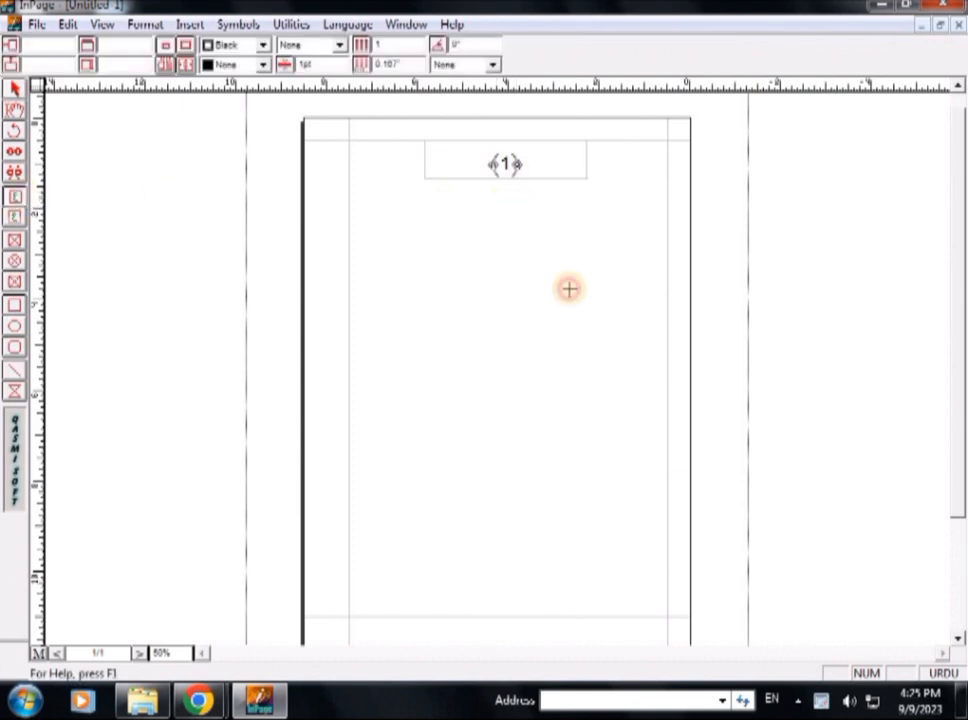
drag(496, 207, 645, 415)
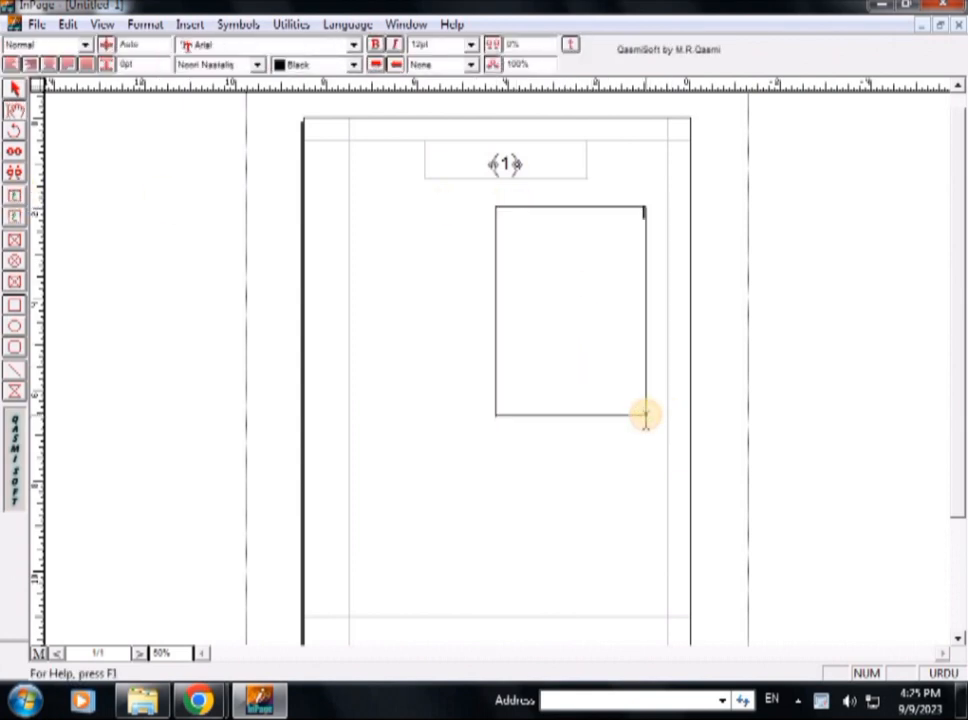
Step: Resize the text box to about 3.08 inches wide and 3.46 inches tall by moving its left and bottom edges
click(14, 89)
click(522, 280)
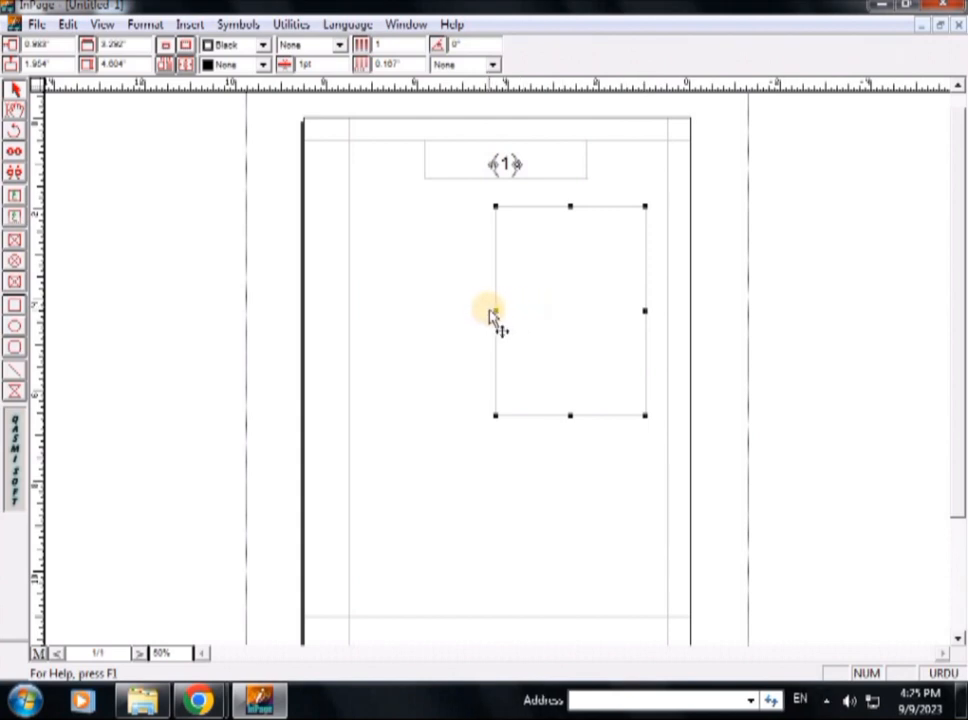
mouse_move(495, 309)
mouse_down()
mouse_move(393, 307)
mouse_move(505, 310)
mouse_up()
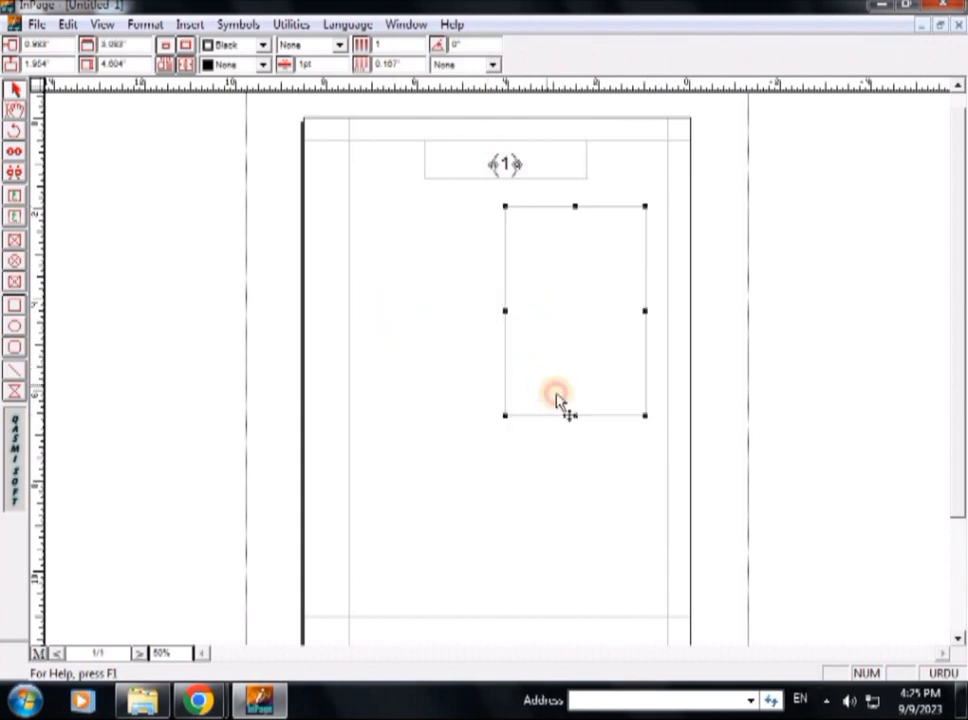
drag(575, 415, 566, 364)
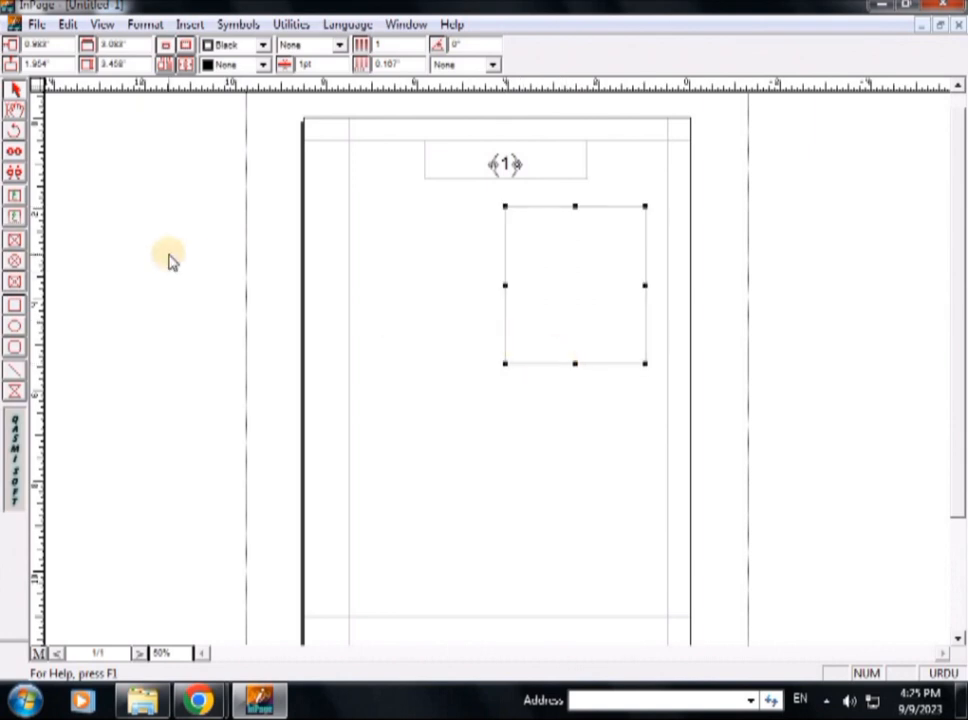
Step: Draw a title text box about 5.77 inches wide below the existing text box, and delete it
click(16, 216)
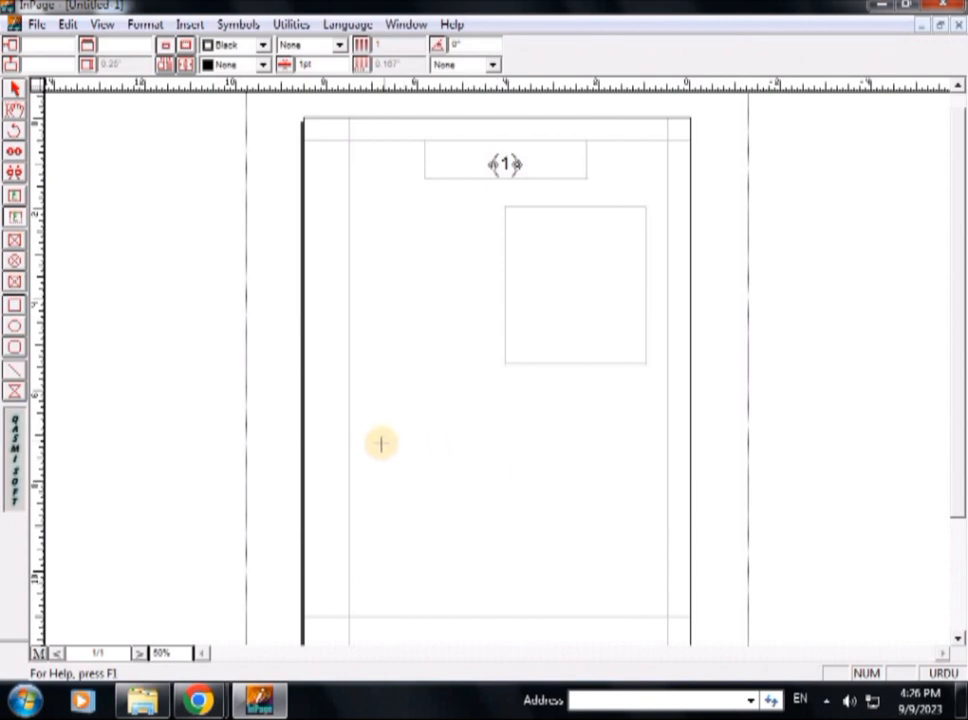
mouse_move(381, 444)
mouse_down()
mouse_move(607, 465)
mouse_move(642, 456)
mouse_up()
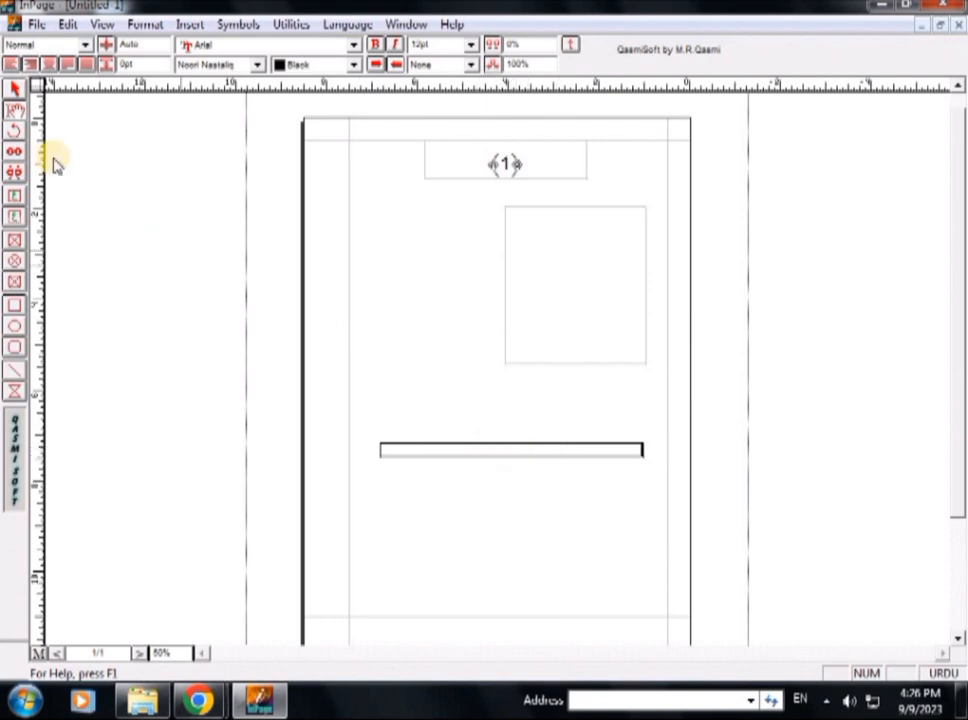
click(14, 88)
click(553, 500)
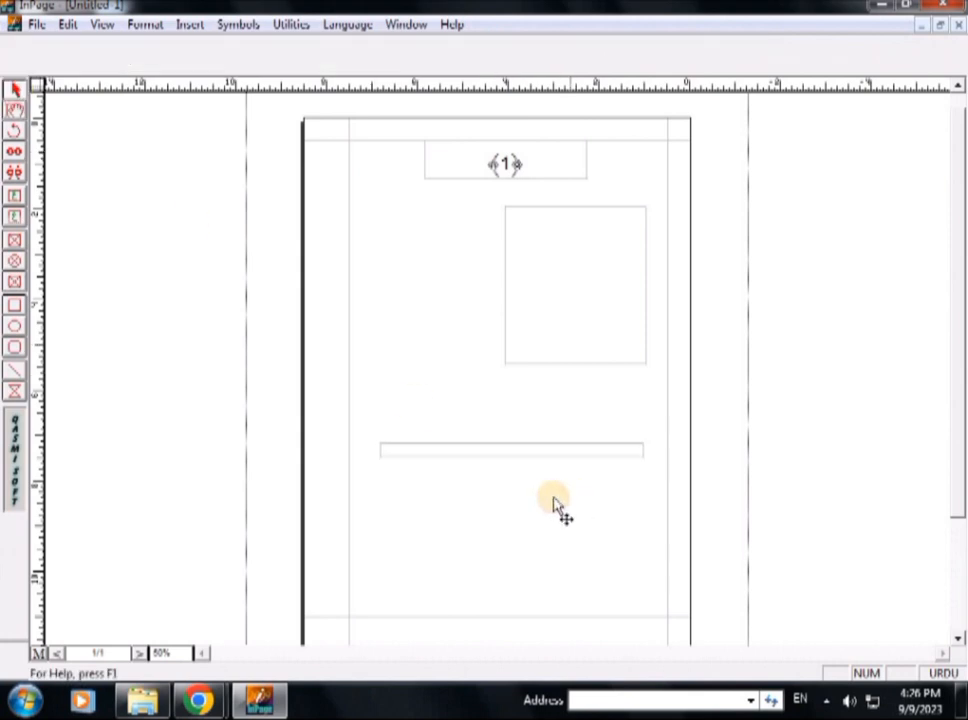
click(516, 452)
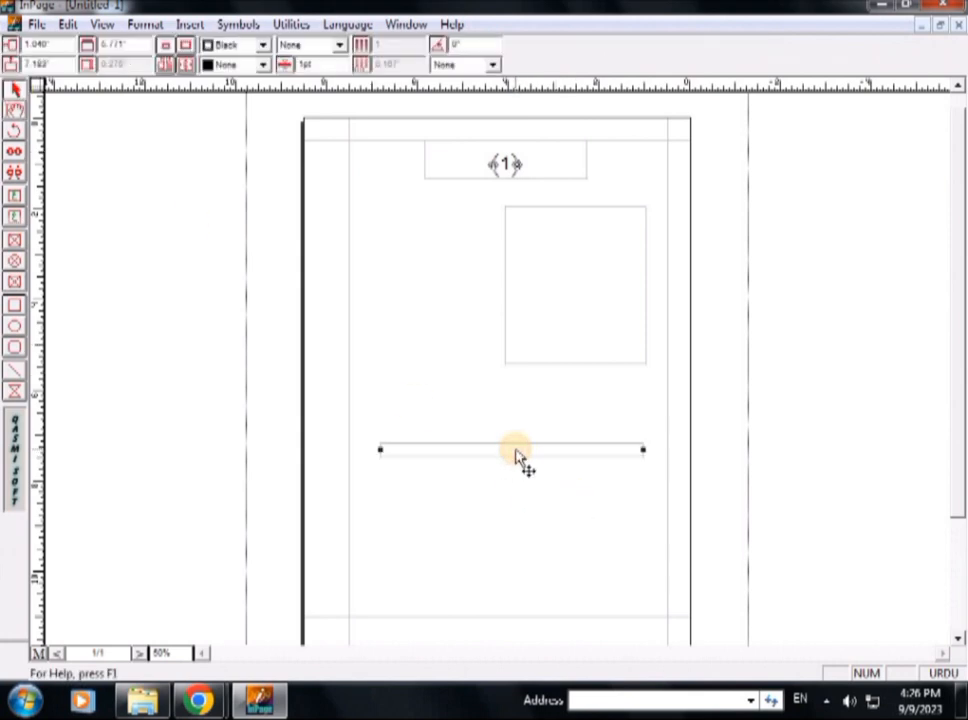
key(Delete)
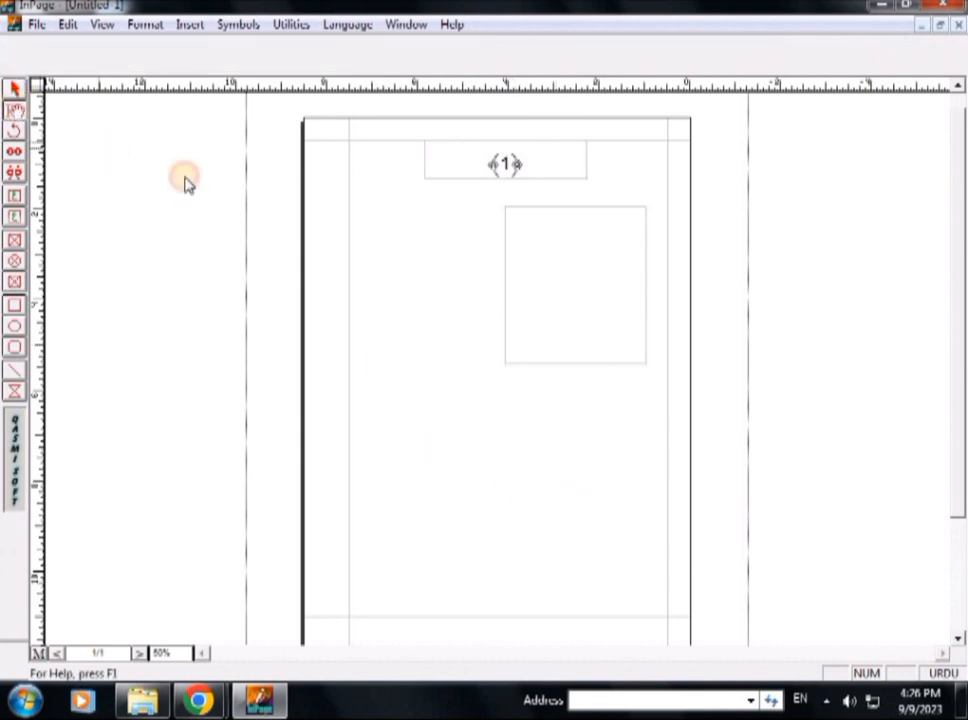
Step: Enter "Linking Tool کا استعمال" in the text box, switching the language from English to Urdu after "Linking Tool"
click(525, 235)
text(Lin)
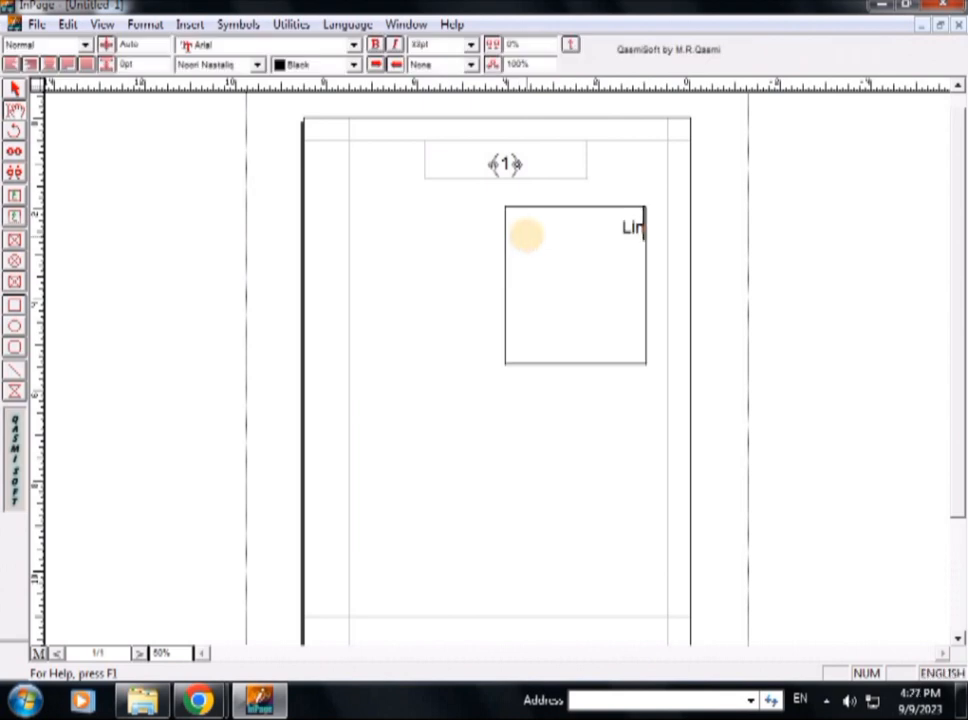
text(king Tool)
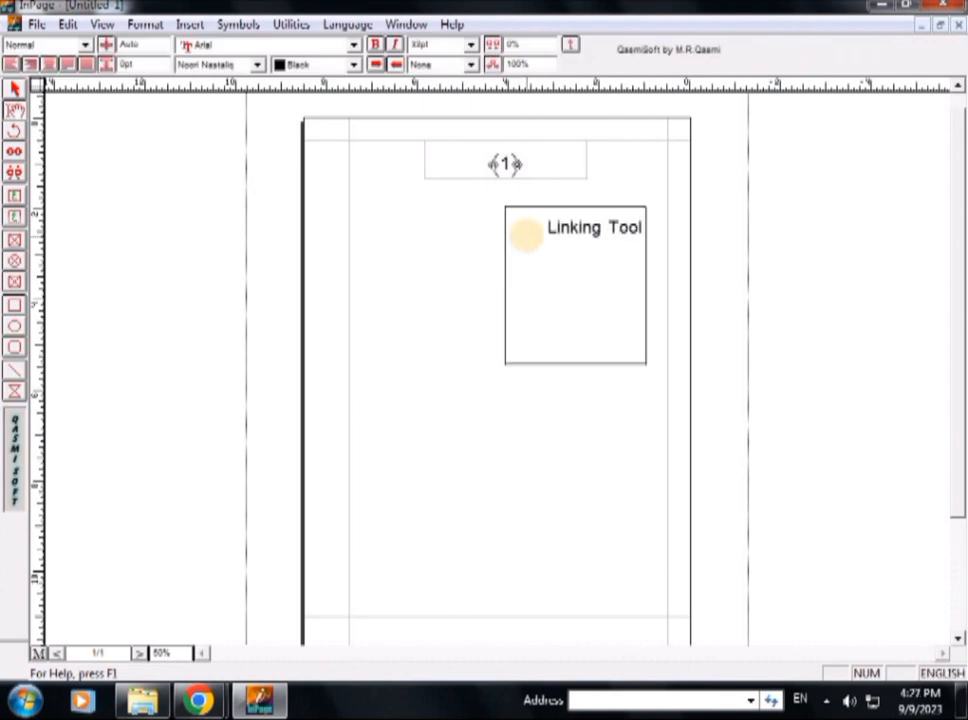
key(ctrl+space)
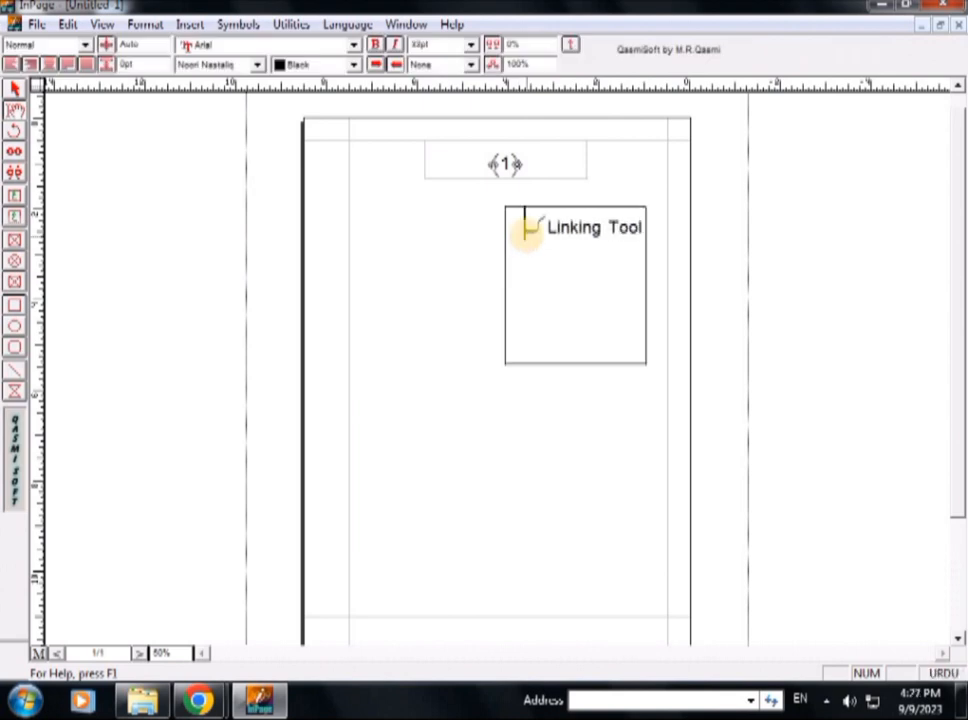
text(کا استع)
text(مال)
Step: Reduce the font size of all the text in the box to 31pt so the phrase fits on one line
key(ctrl+a)
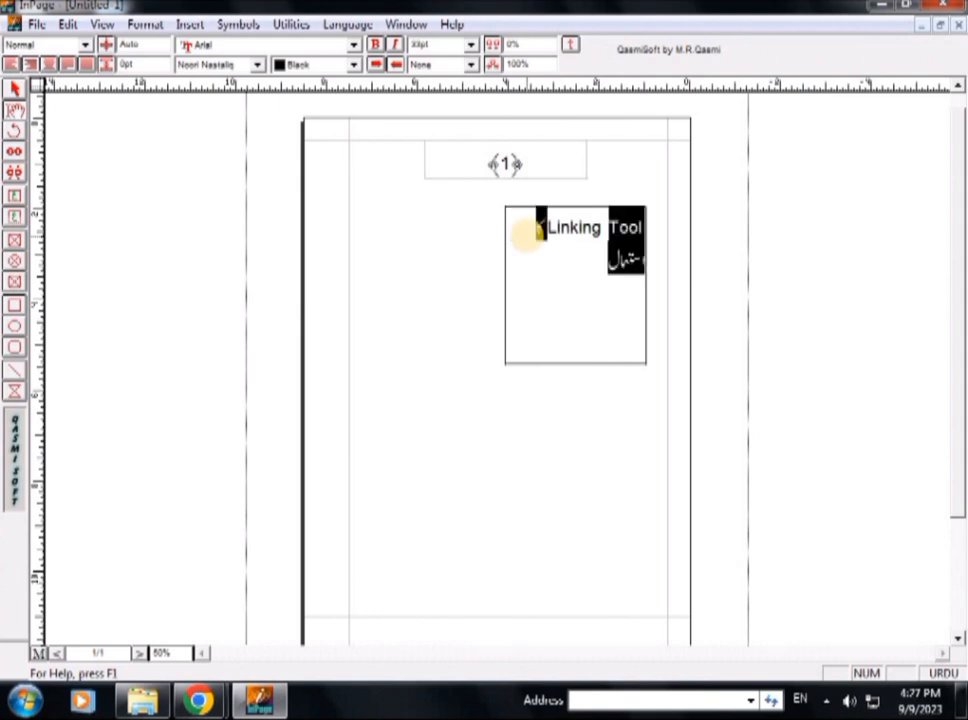
key(F7)
key(F7)
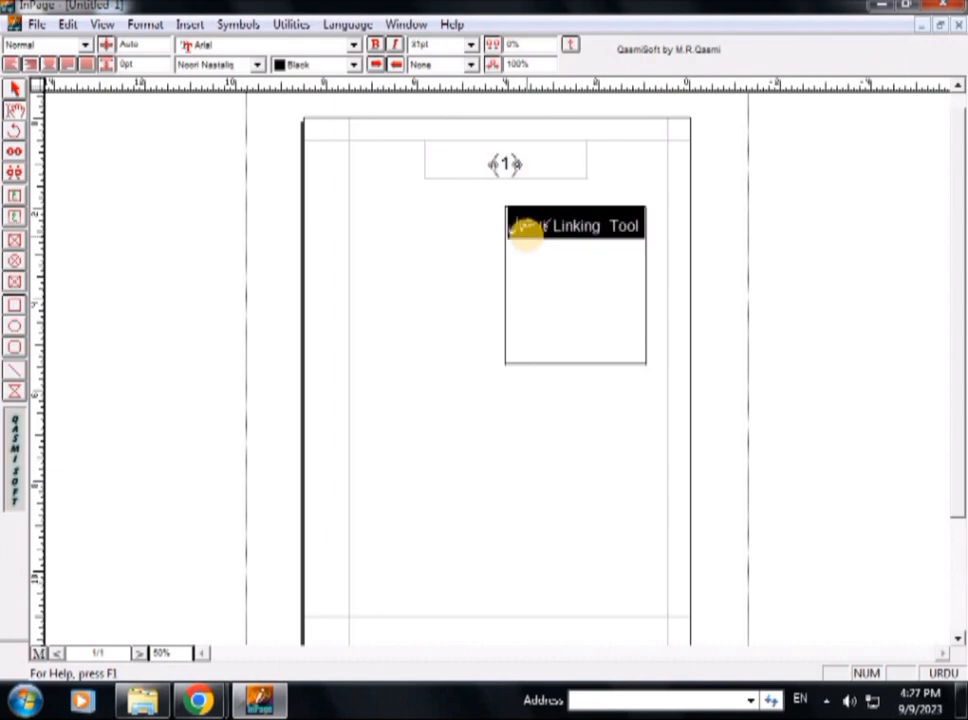
click(527, 232)
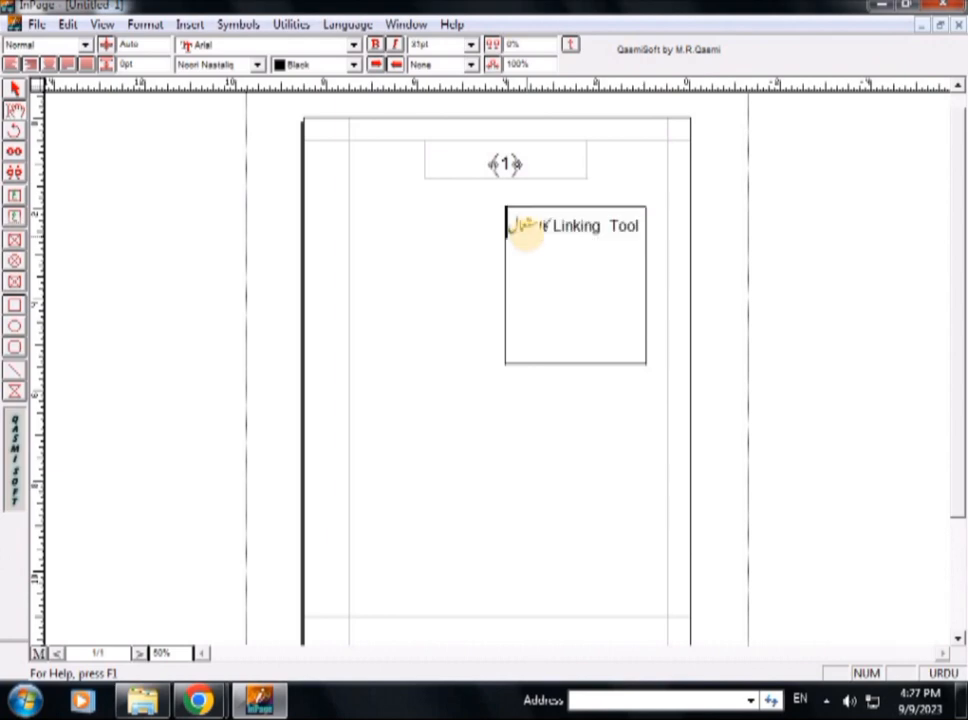
Step: Copy the phrase "Linking Tool کا استعمال" and paste it twice after the existing text in the box
triple_click(527, 230)
key(ctrl+c)
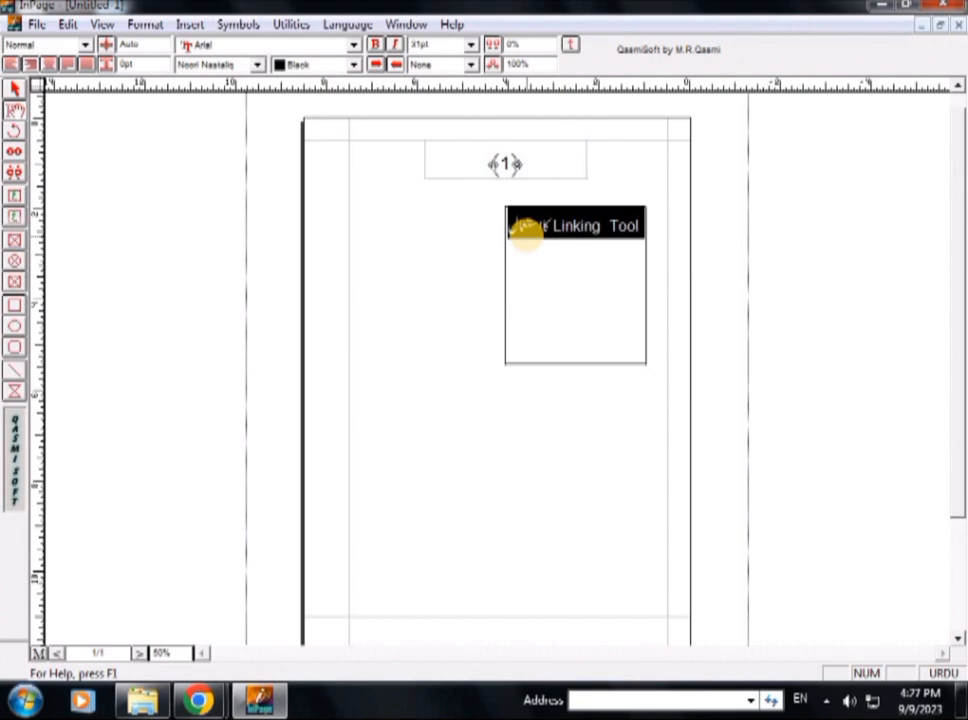
click(527, 230)
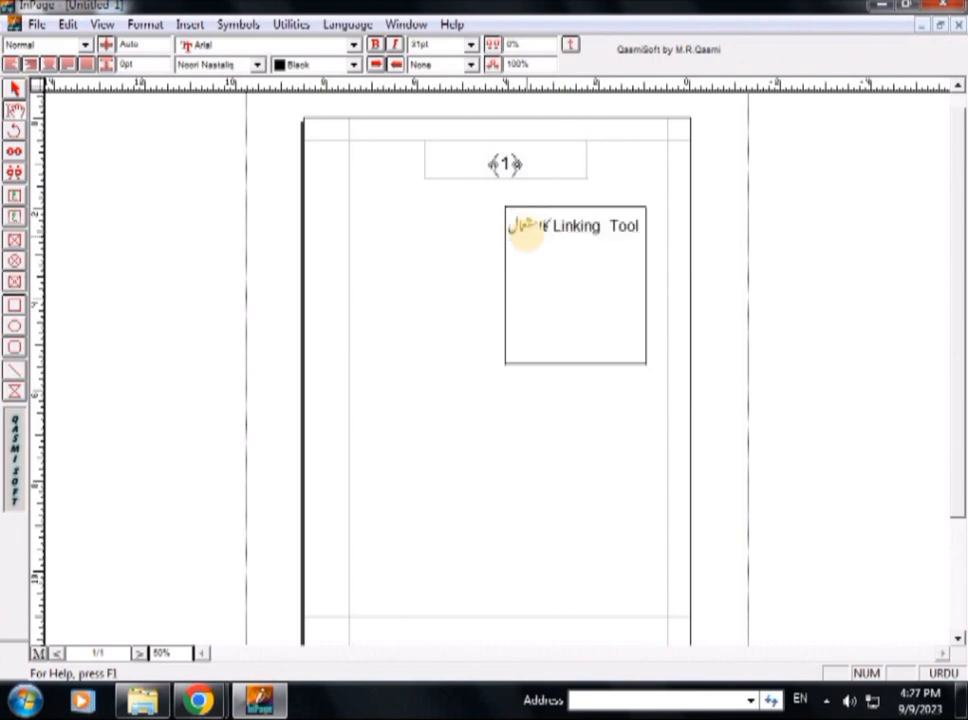
key(ctrl+v)
key(ctrl+v)
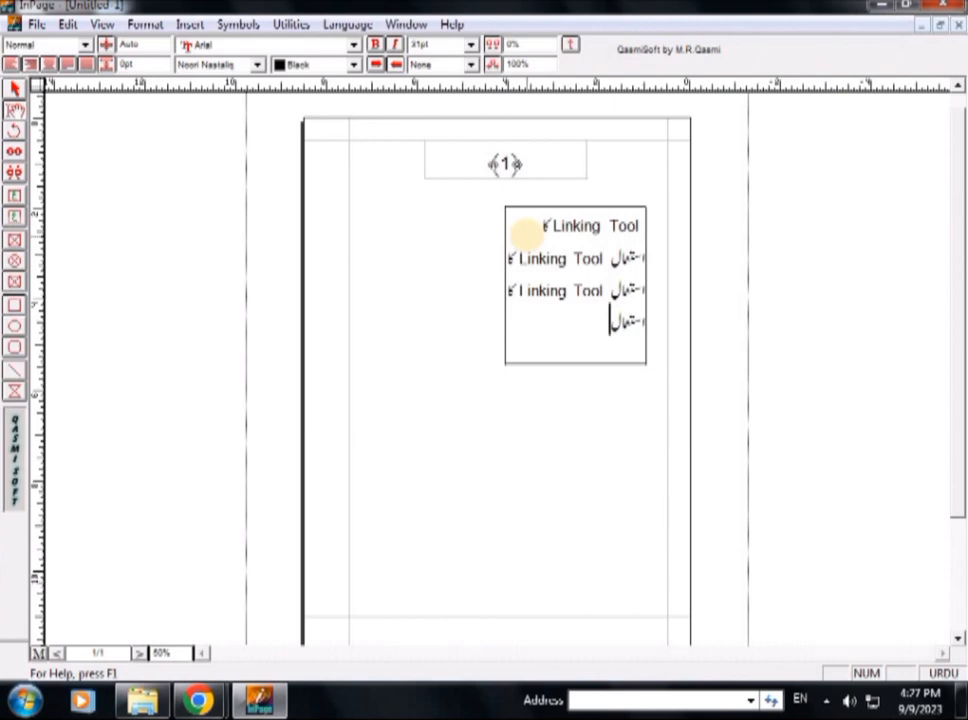
Step: Paste the phrase three more times after the existing text, and extend the text box downward to about 5.04 inches high
key(ctrl+v)
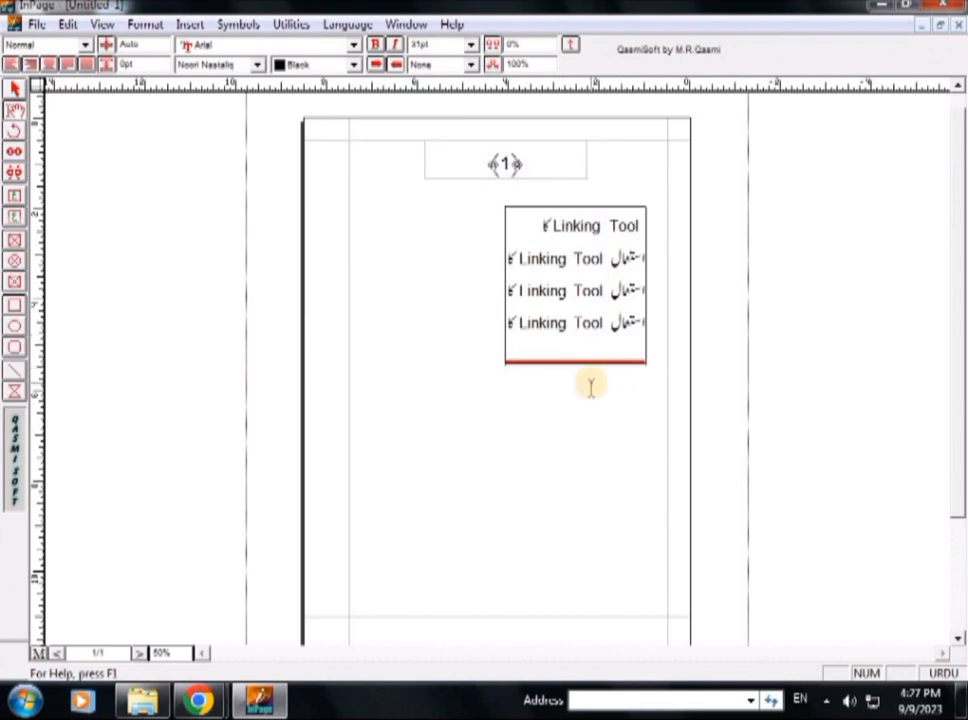
click(13, 89)
click(571, 363)
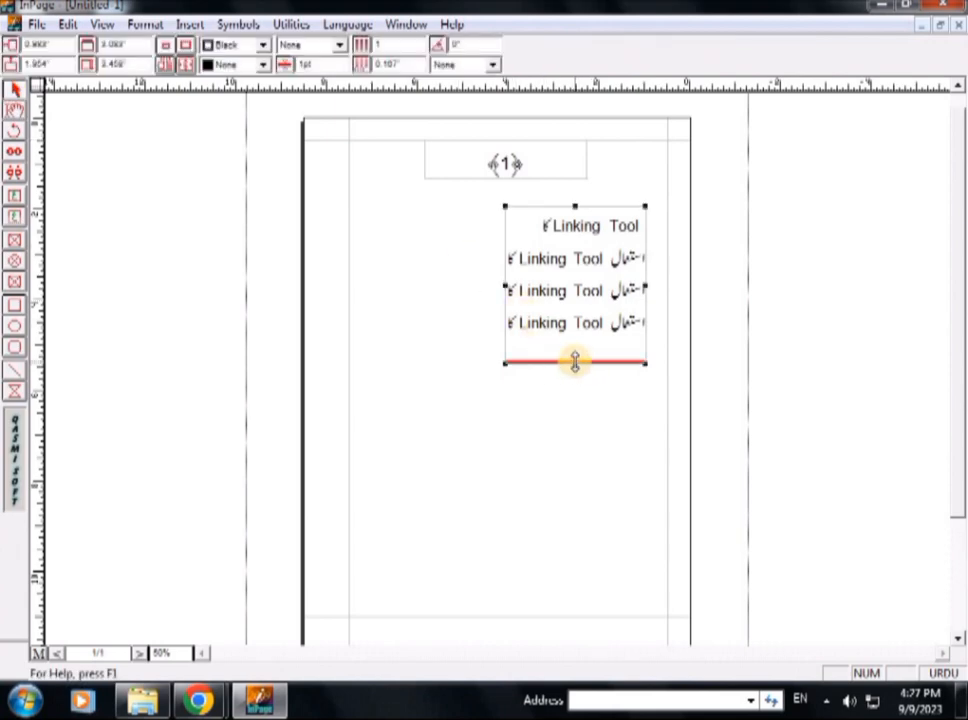
drag(575, 363, 575, 435)
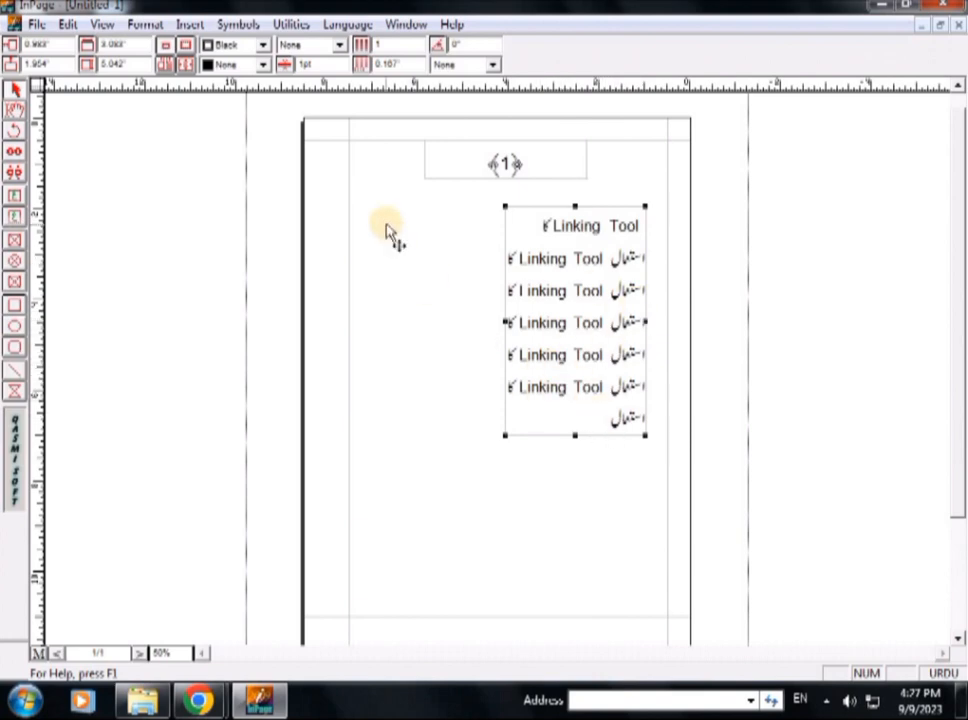
Step: Copy and paste the filled text box, and shift the copy leftward beside the original
click(715, 195)
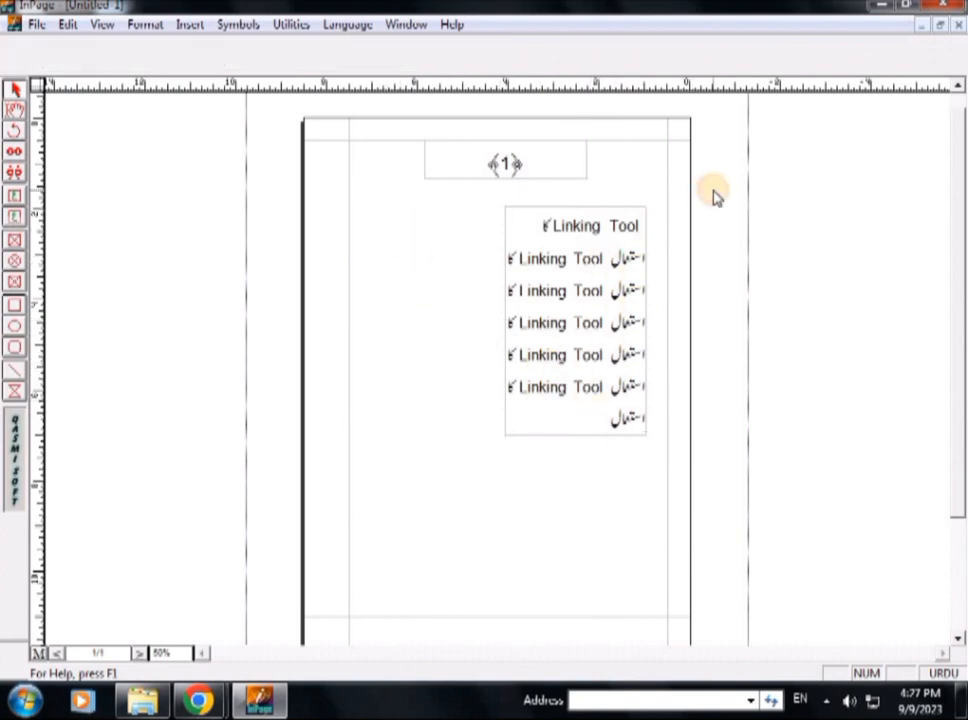
drag(713, 190, 487, 455)
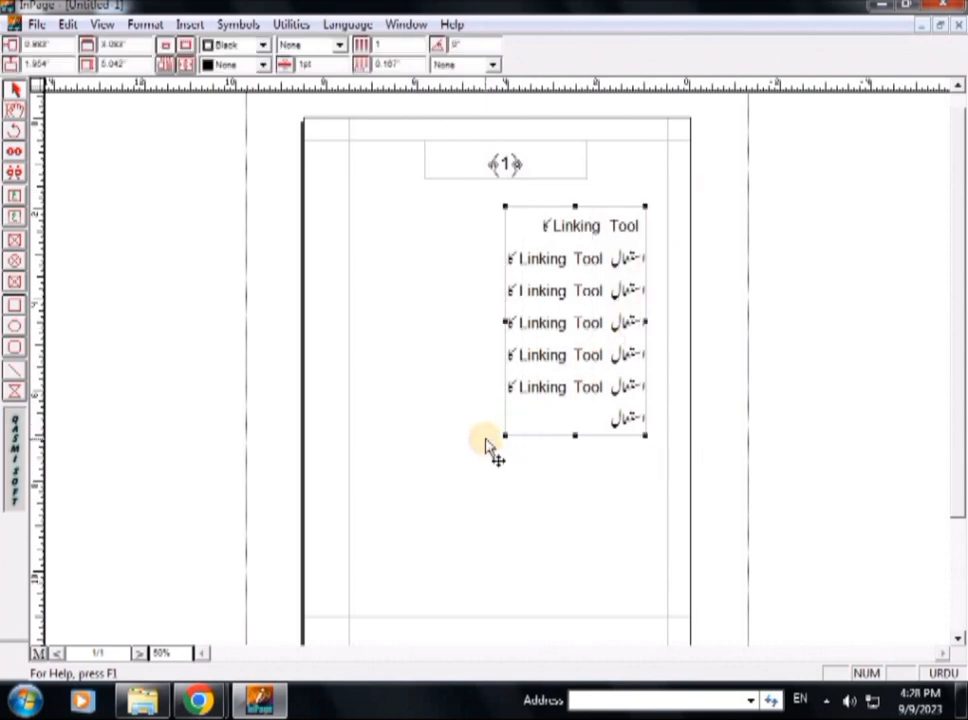
key(ctrl+c)
key(ctrl+v)
key(Left)
key(Left)
key(Left)
key(Left)
key(Left)
key(Left)
key(Left)
key(Left)
key(Left)
key(Left)
key(Left)
key(Left)
key(Left)
key(Left)
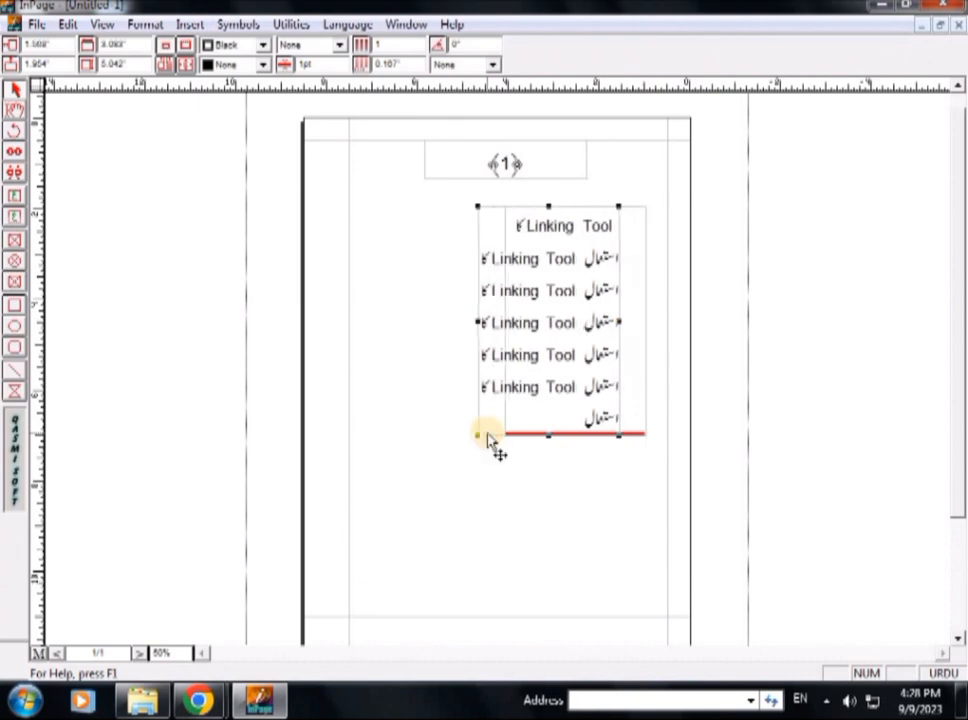
key(Left)
key(Left)
key(Left)
key(Left)
key(Left)
key(Left)
key(Left)
key(Left)
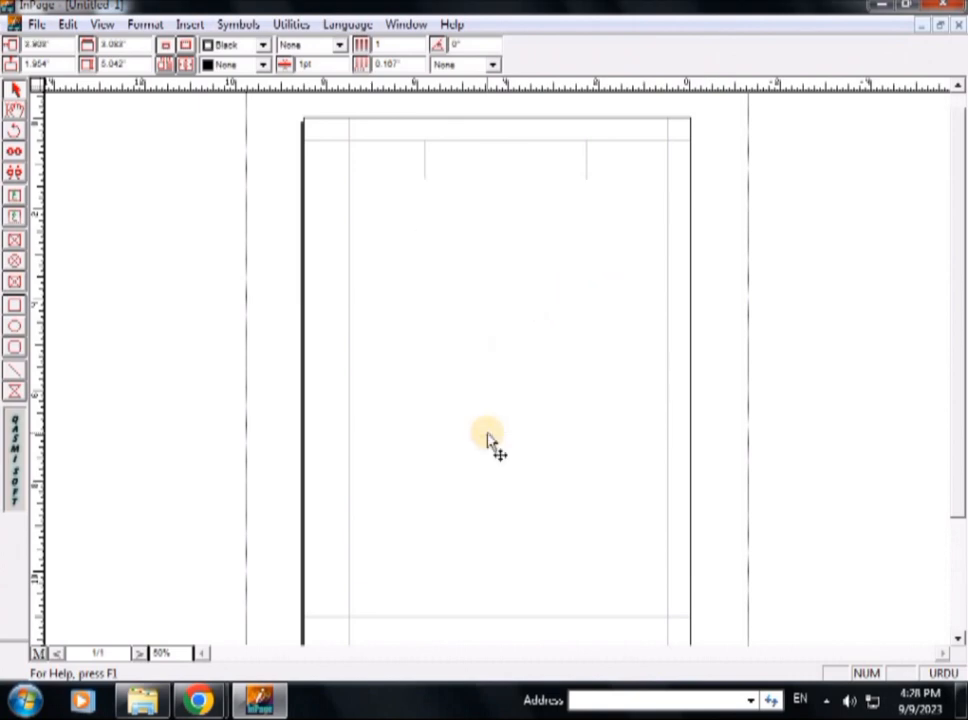
key(Left)
key(Left)
key(Left)
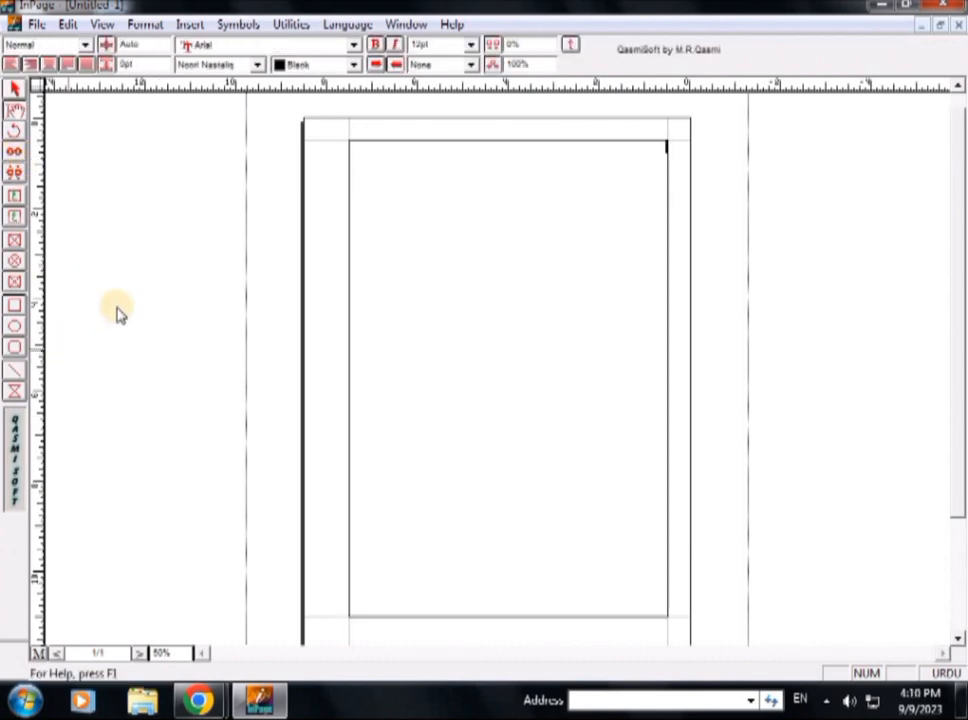
Step: On the master page, draw a wide, shallow title text box at the middle of the top margin guide
click(37, 654)
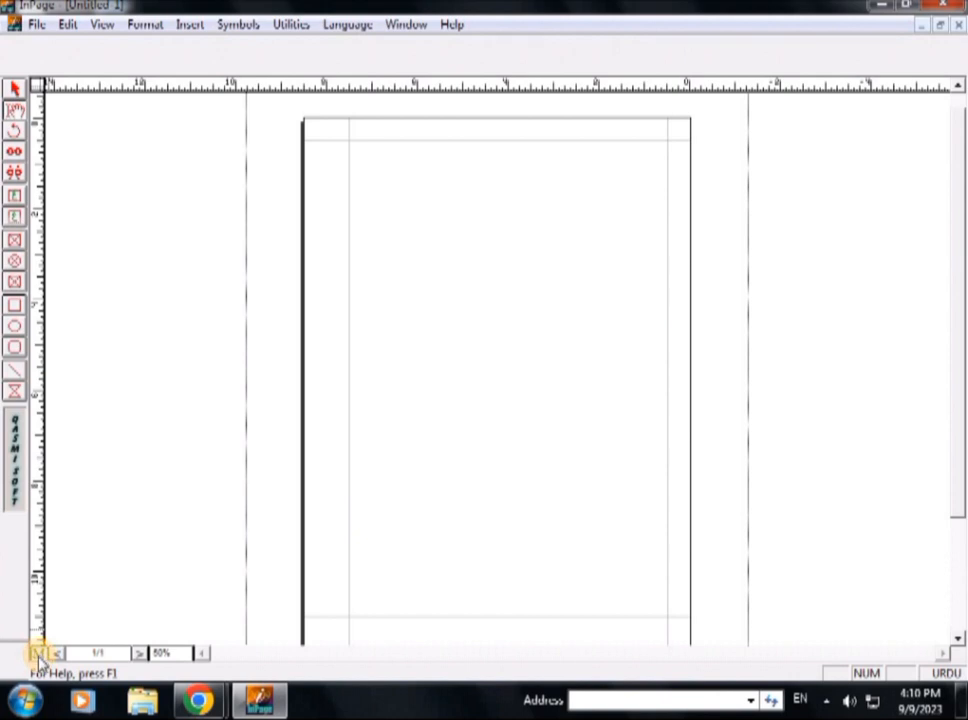
click(15, 220)
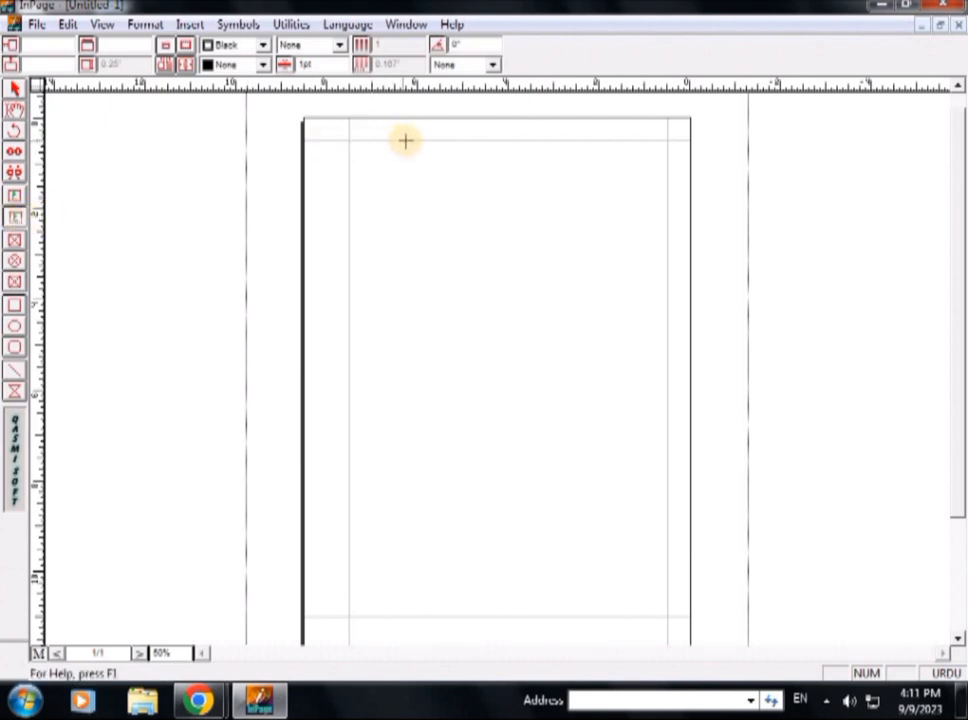
mouse_move(425, 140)
mouse_down()
mouse_move(518, 164)
mouse_move(585, 166)
mouse_move(586, 155)
mouse_up()
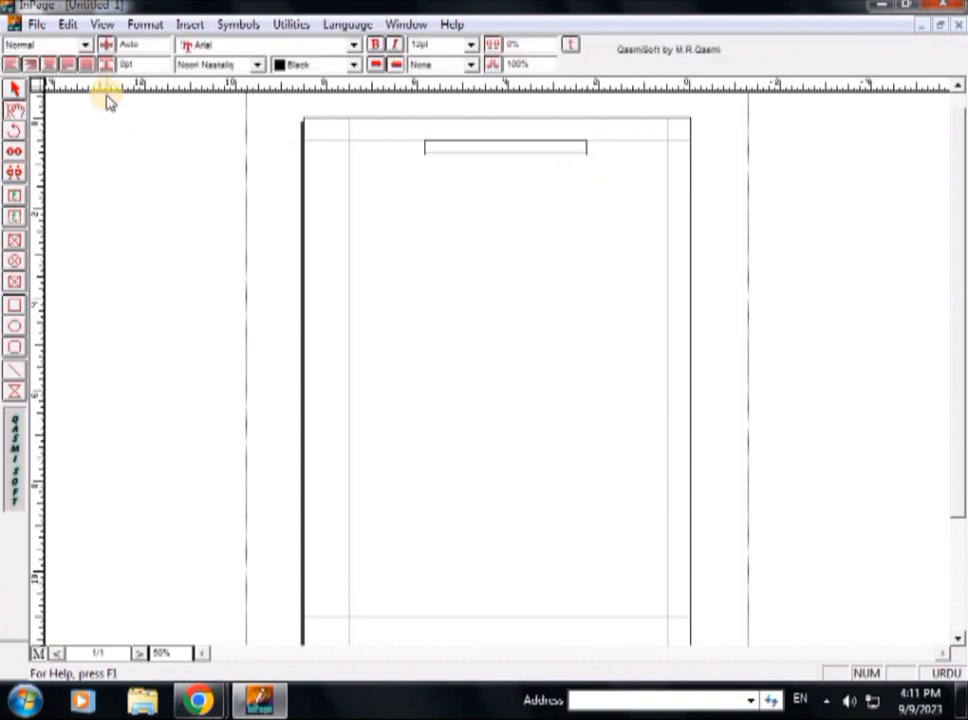
Step: Set the title box's text to centre alignment with a 36pt font size
click(48, 64)
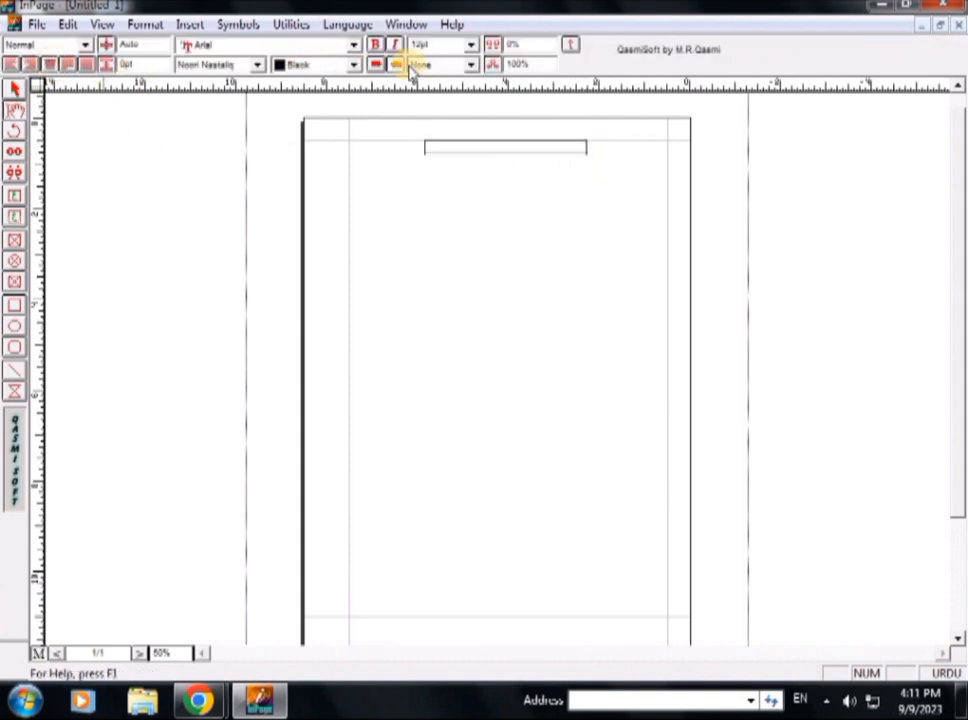
click(471, 45)
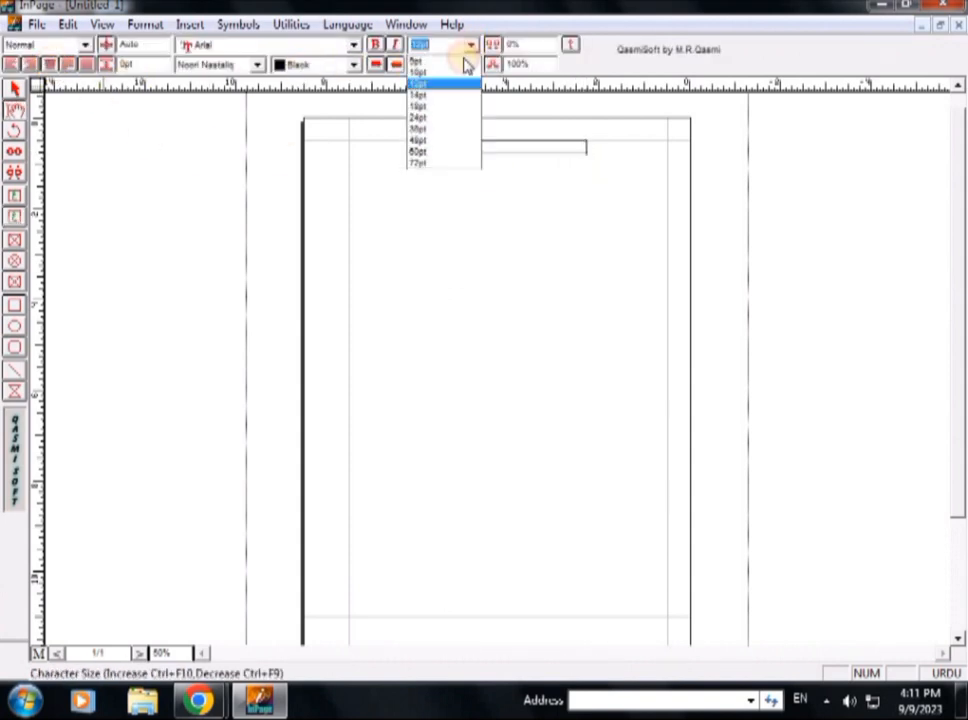
click(421, 131)
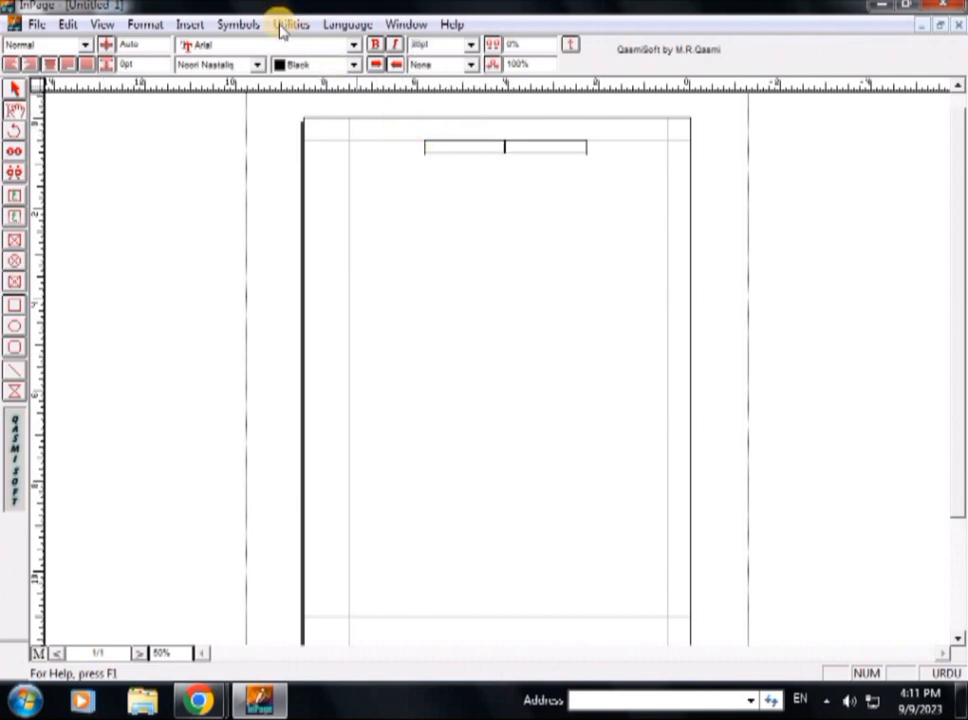
Step: Insert a page number in the master page's title box, enclosed in the ornamental brackets, and return to the document page
click(190, 26)
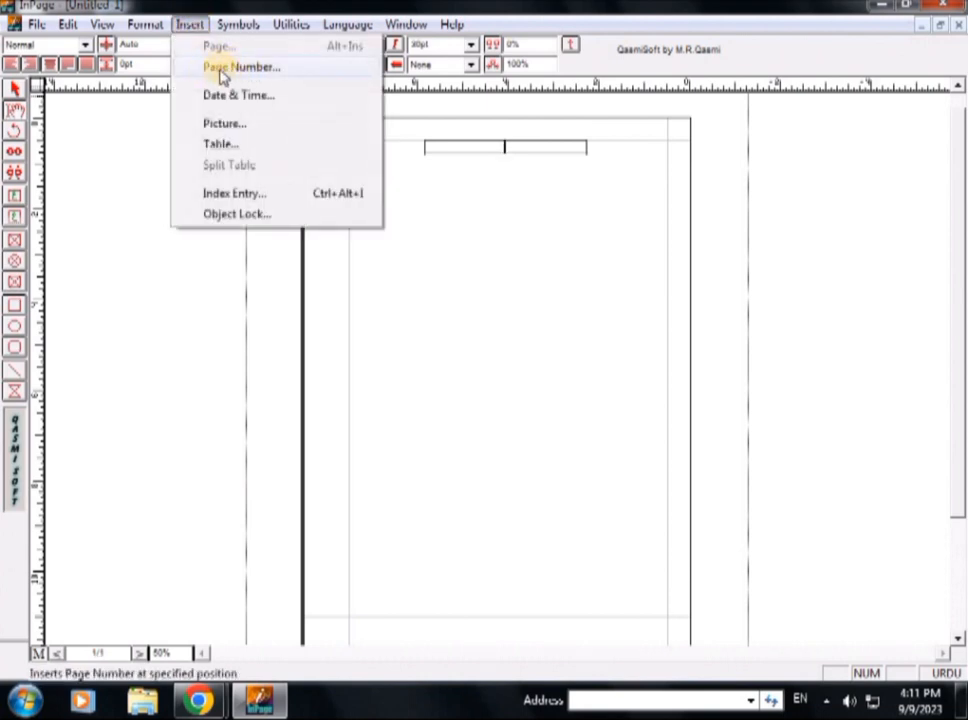
click(220, 70)
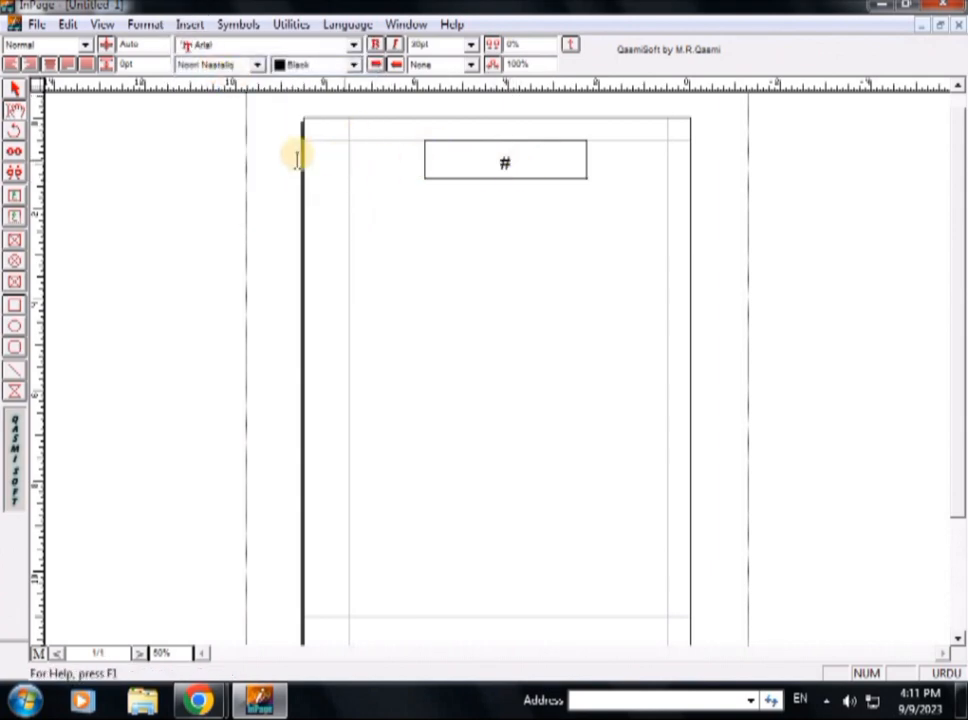
click(238, 24)
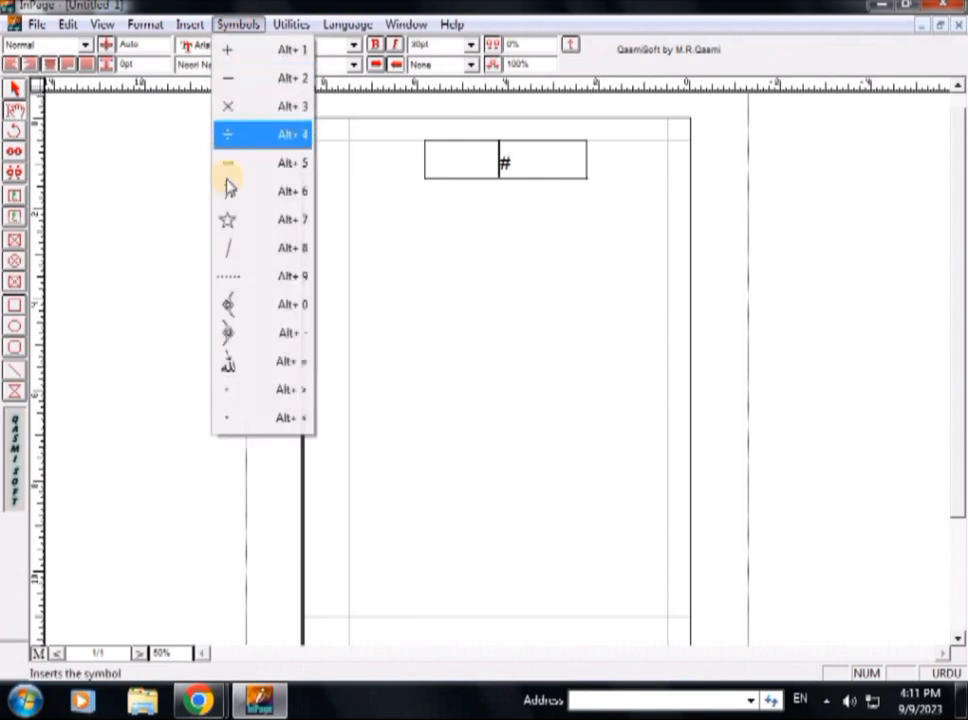
click(228, 305)
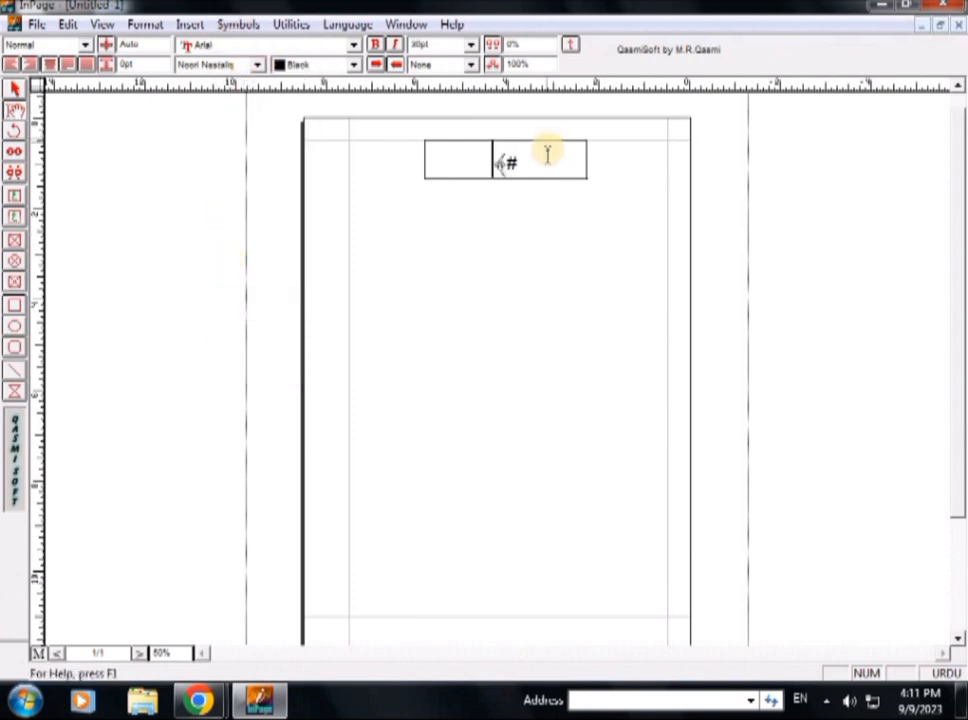
click(238, 27)
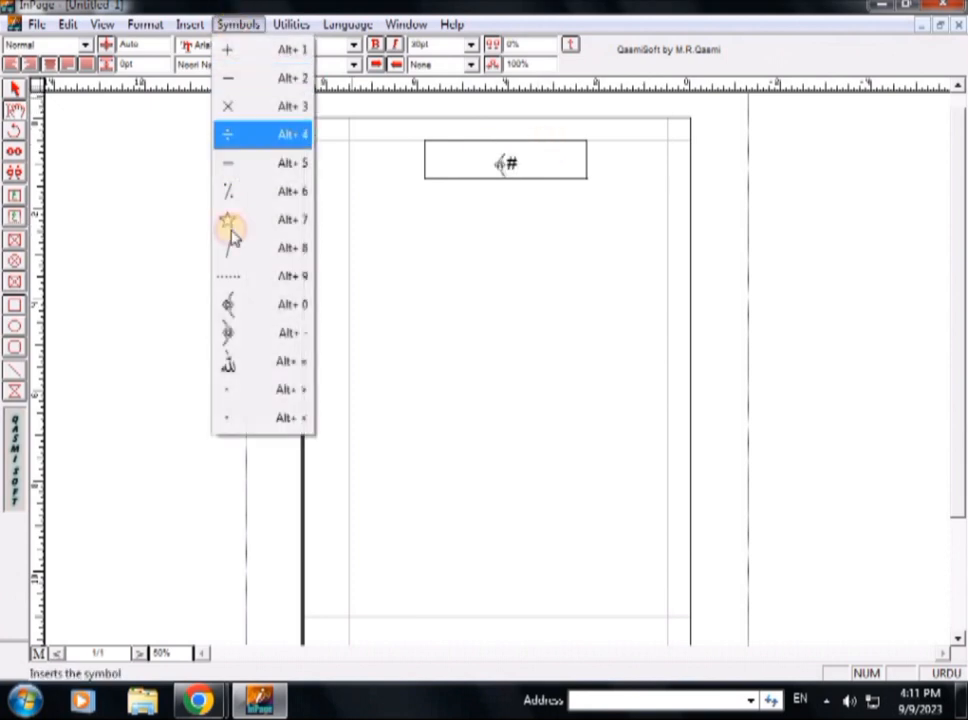
click(233, 333)
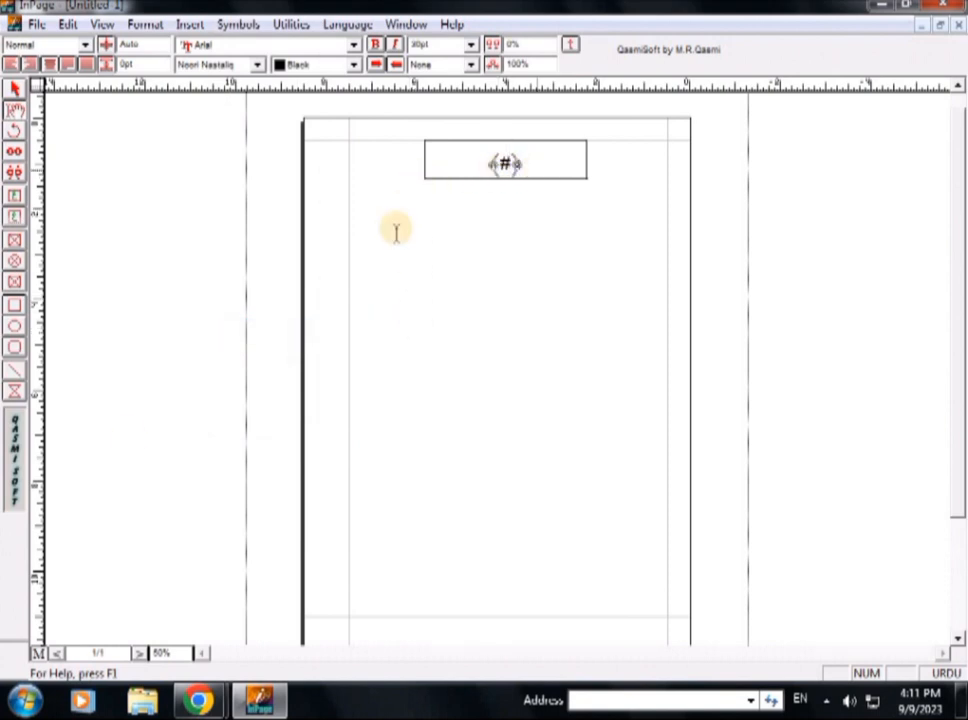
click(37, 653)
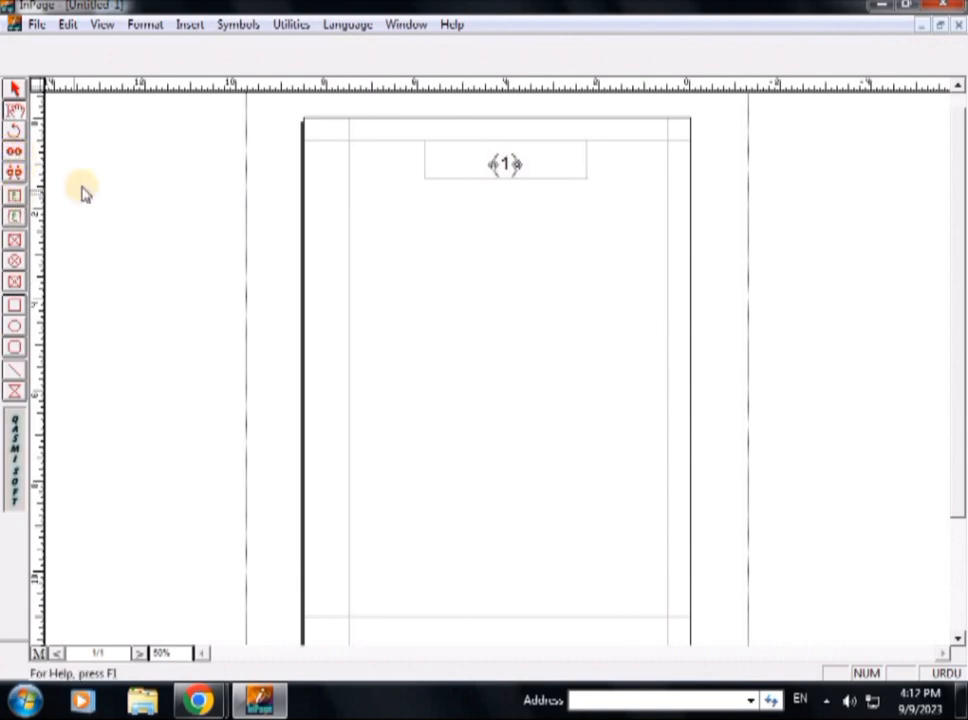
Step: Draw a text box about 3.34 by 3.98 inches below the page number, against the right margin guide
click(16, 201)
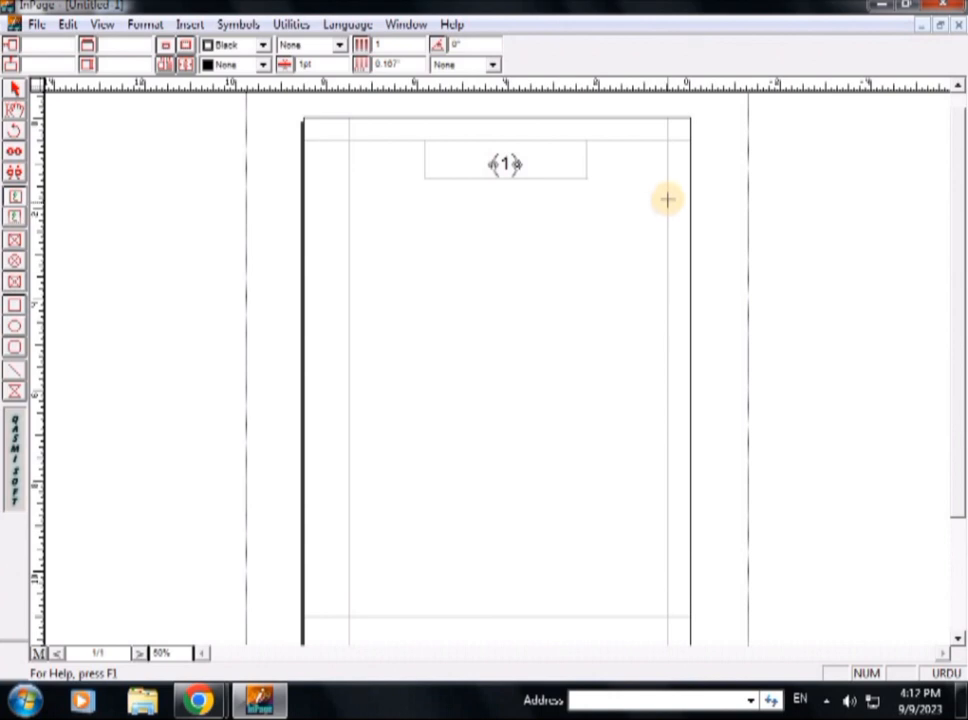
drag(667, 198, 515, 380)
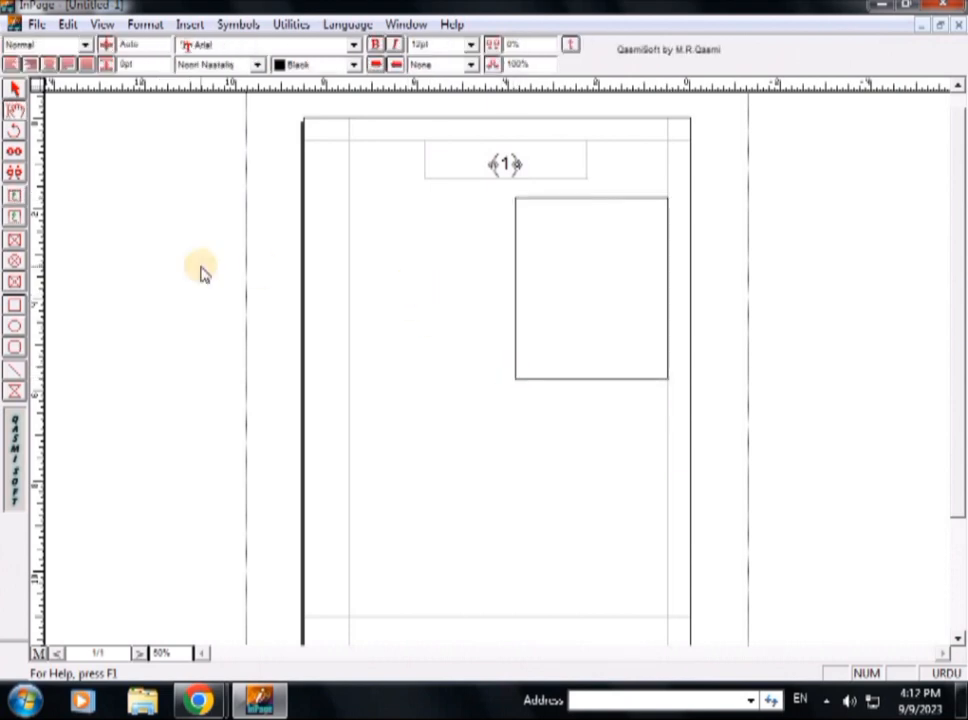
click(15, 88)
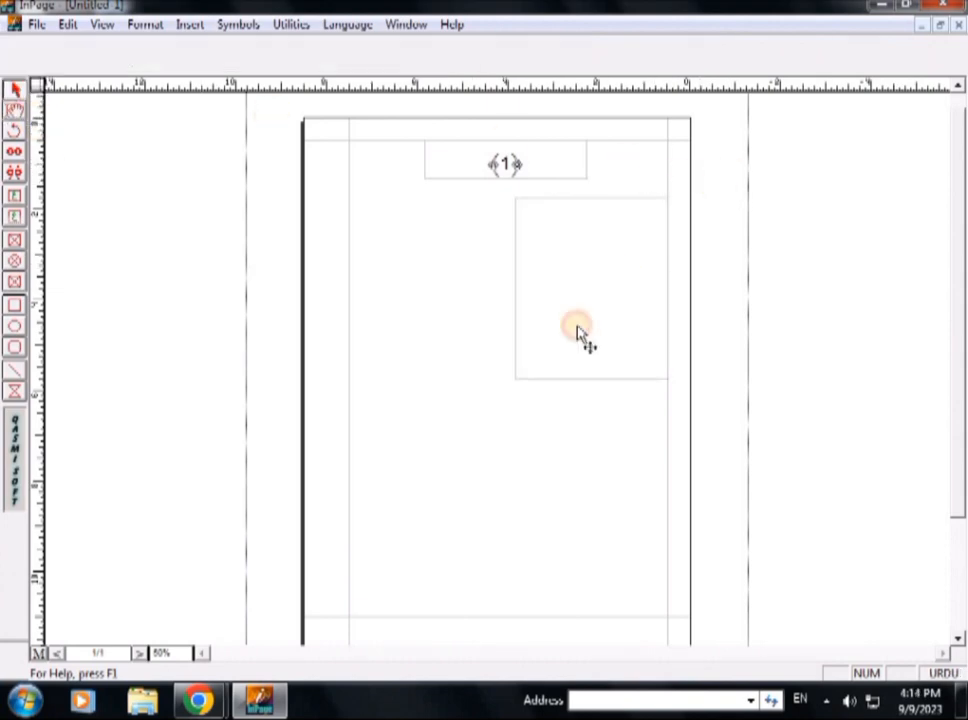
Step: Duplicate the empty text box and move the copy leftward to the left margin guide, at horizontal position 4.127 inches
drag(579, 328, 503, 430)
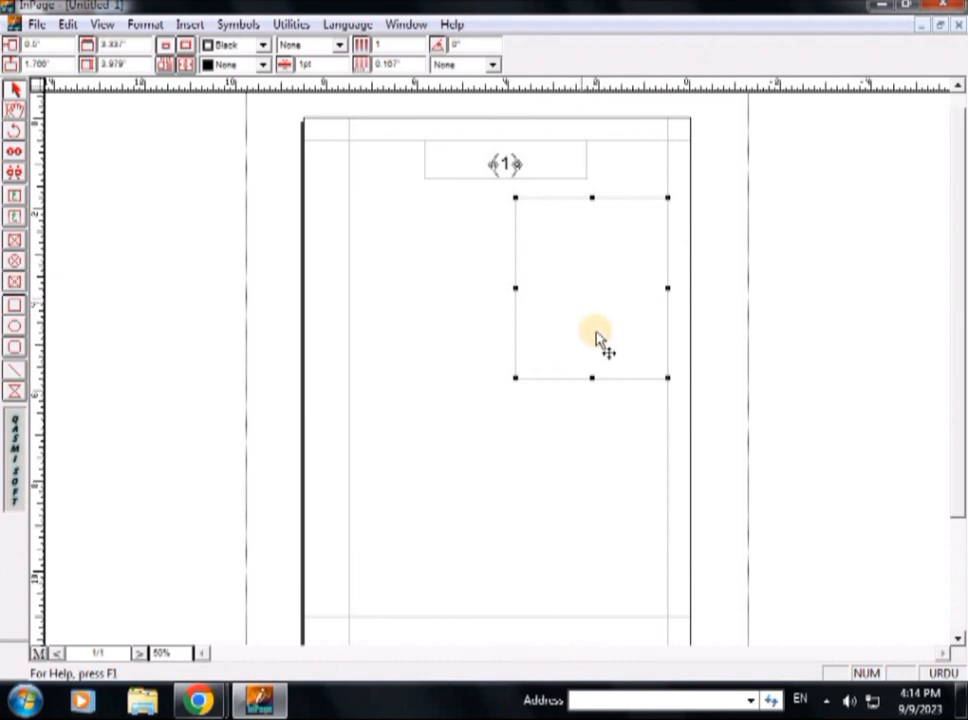
drag(600, 343, 598, 344)
key(Left)
key(Left)
key(Left)
key(Left)
key(Left)
key(Left)
key(Left)
key(Left)
key(Left)
key(Left)
key(Left)
key(Left)
key(Left)
key(Left)
key(Left)
key(Left)
key(Left)
key(Left)
key(Left)
key(Left)
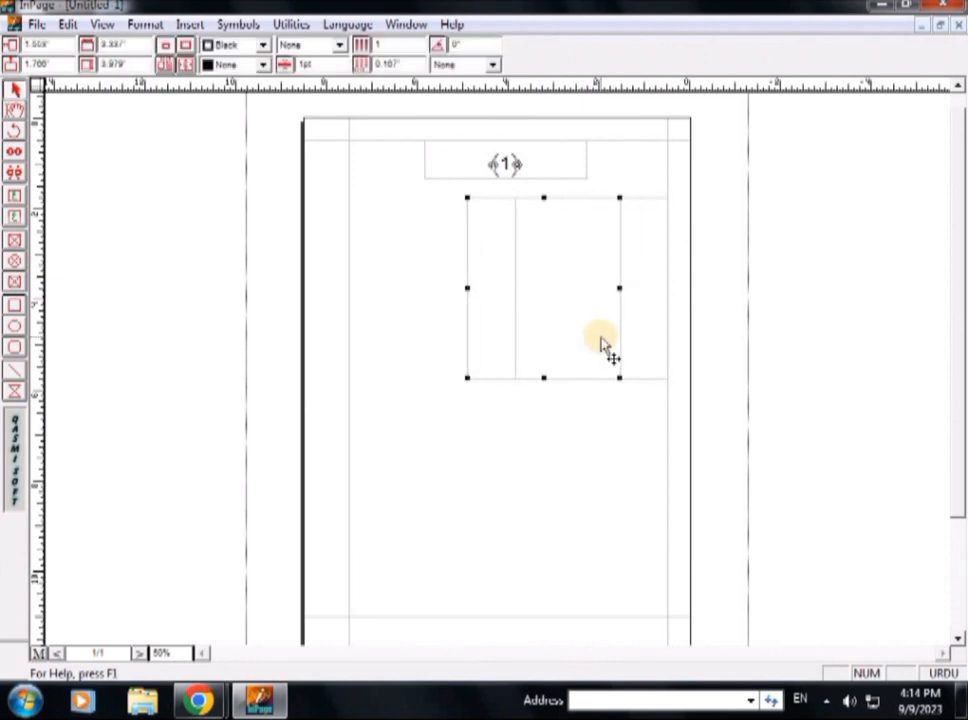
key(Left)
key(Left)
key(Left)
key(Left)
key(Left)
key(Left)
key(Left)
key(Left)
key(Left)
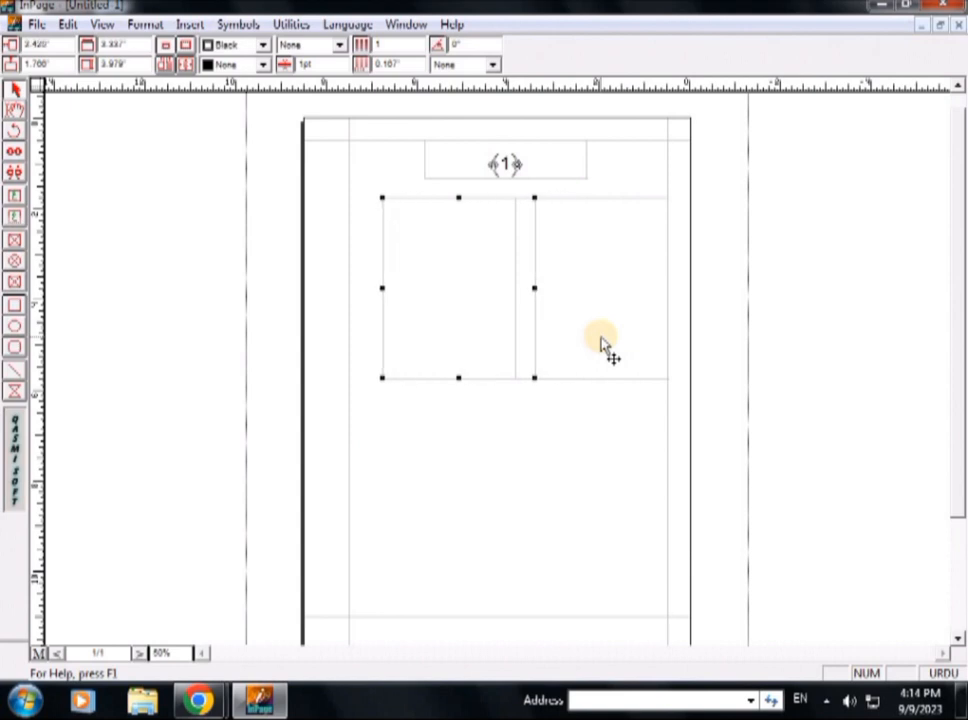
key(Left)
key(Left)
key(Left)
key(Left)
key(Left)
key(Left)
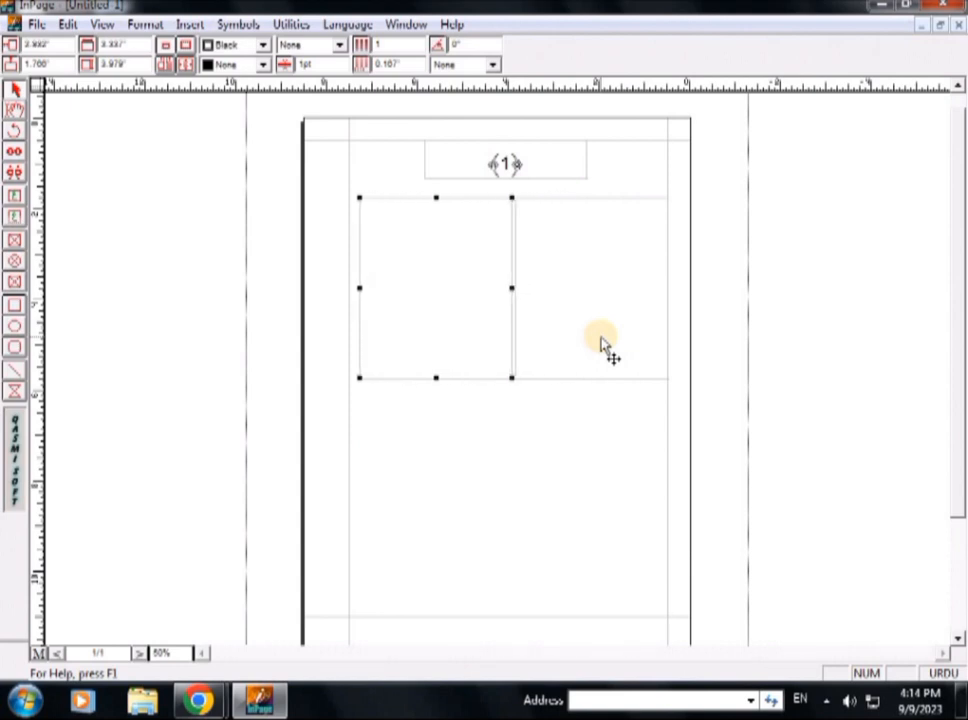
key(Left)
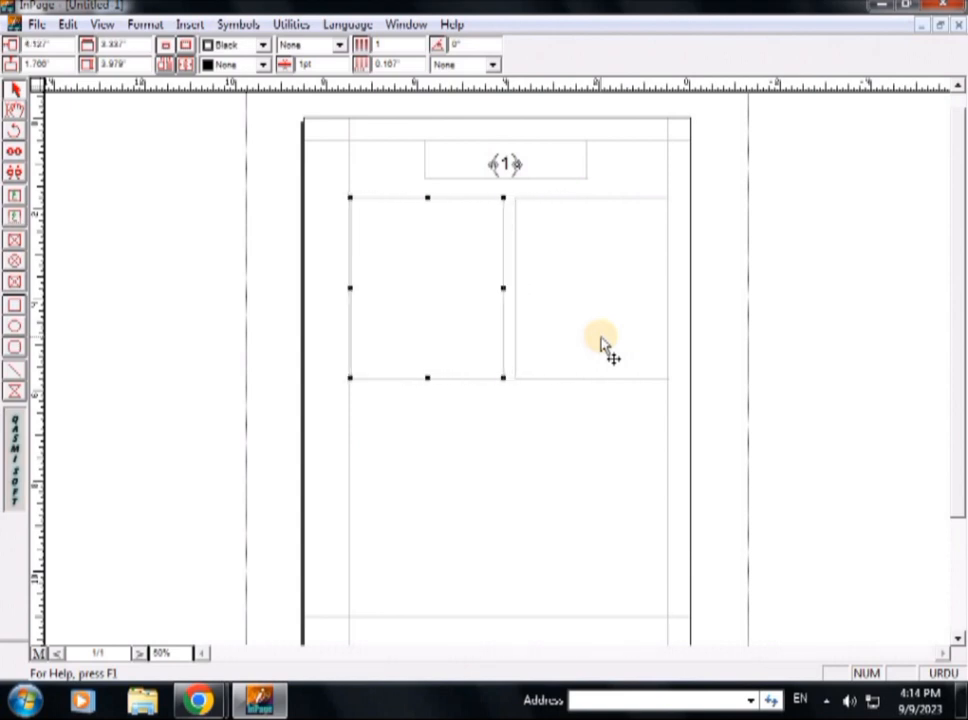
click(719, 240)
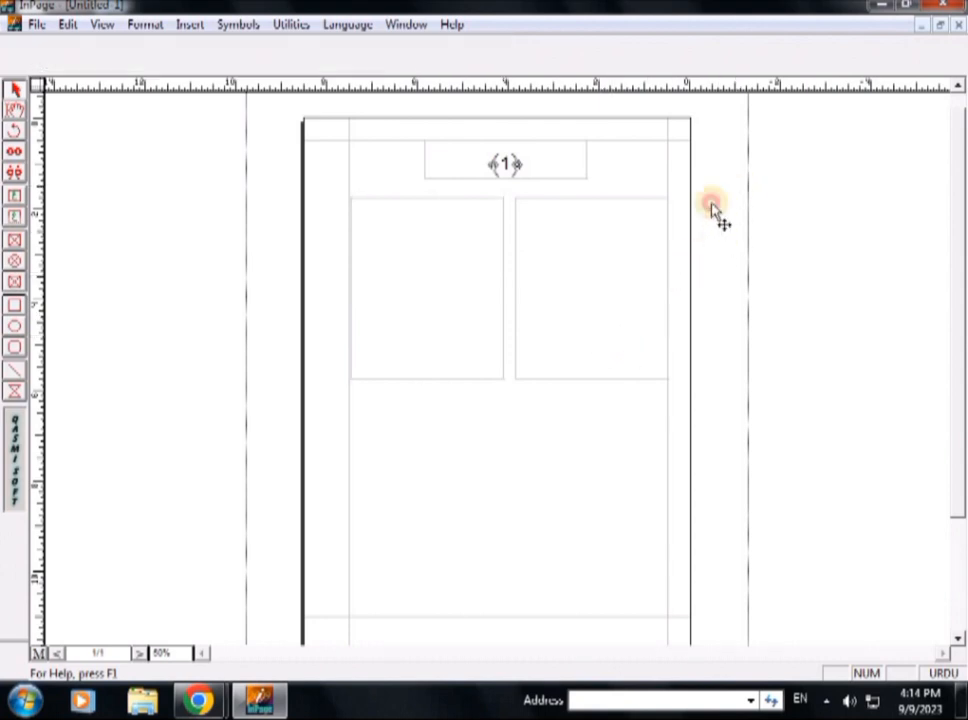
drag(736, 186, 338, 428)
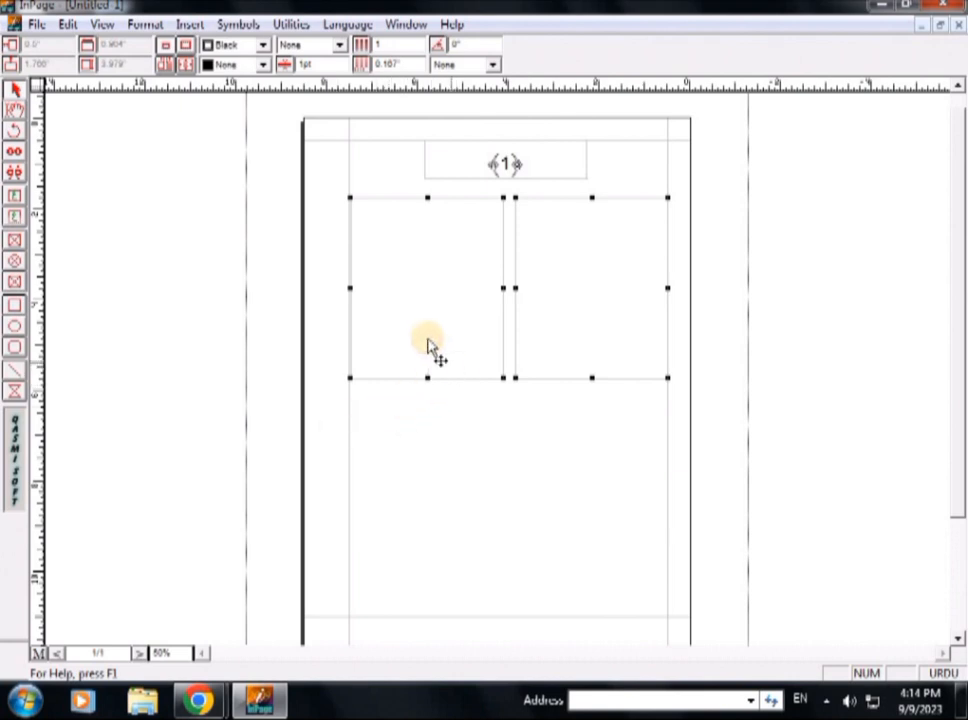
click(488, 416)
click(461, 317)
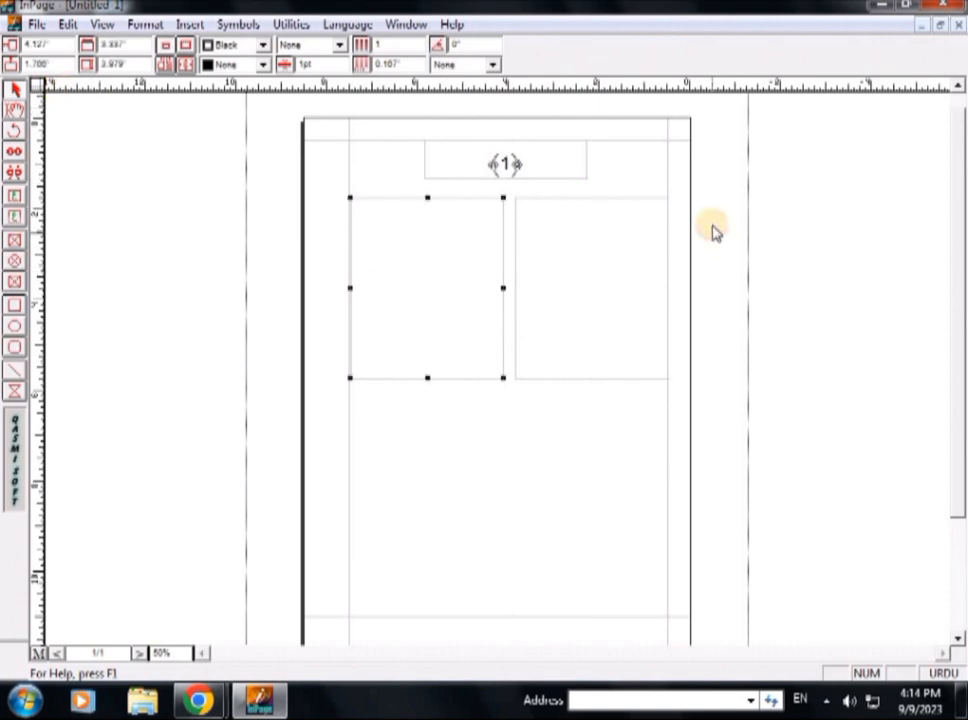
Step: Copy both empty text boxes below the page number together and paste the duplicate pair onto the page
drag(739, 179, 333, 438)
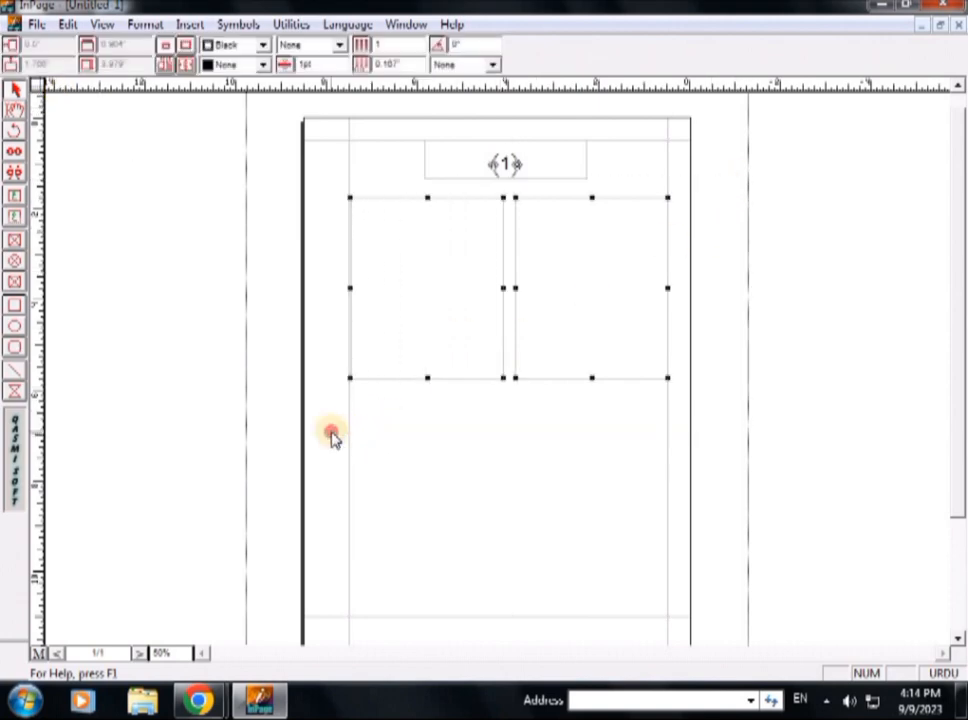
click(72, 25)
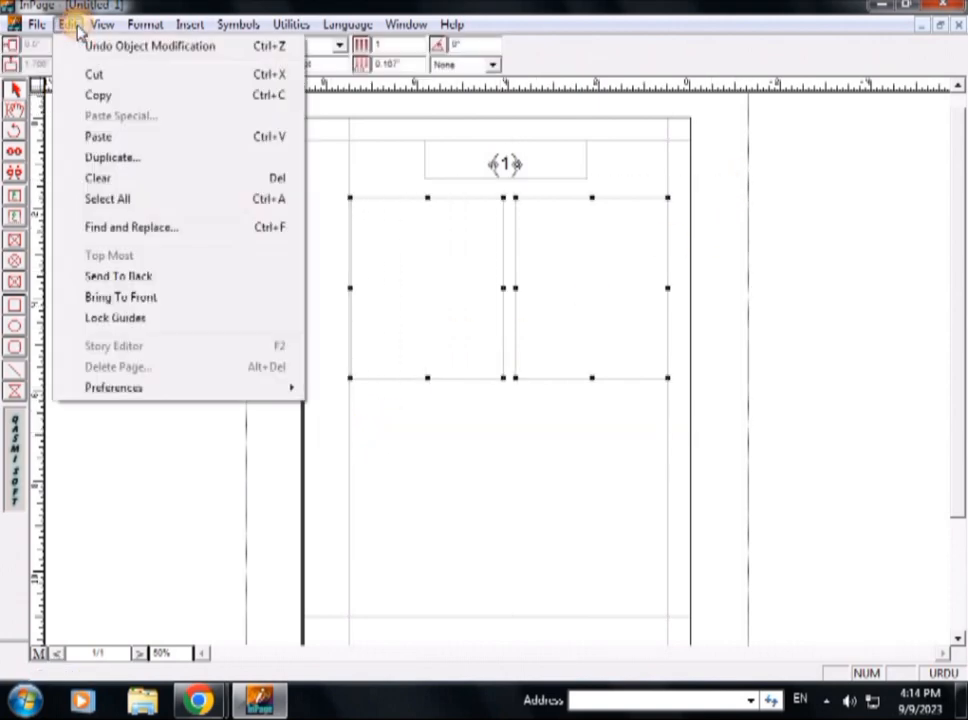
click(101, 97)
click(68, 25)
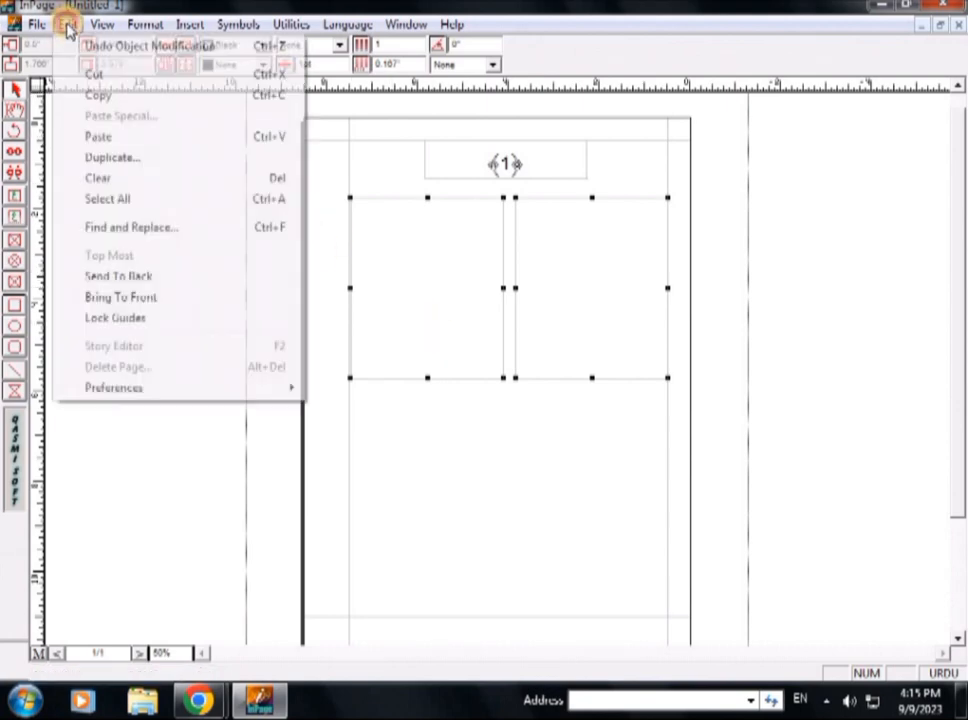
click(95, 137)
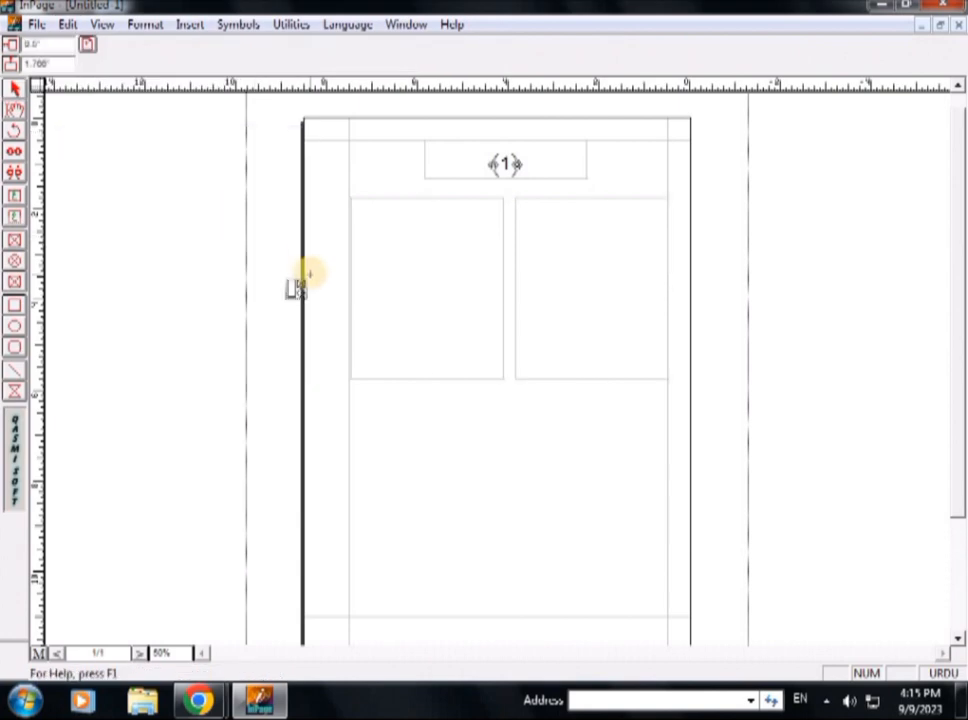
click(529, 399)
Step: Move the pasted pair of boxes straight down below the originals, to vertical position 6.329 inches
key(Down)
key(Down)
key(Down)
key(Down)
key(Down)
key(Down)
key(Down)
key(Down)
key(Down)
key(Down)
key(Down)
key(Down)
key(Down)
key(Down)
key(Down)
key(Down)
key(Down)
key(Down)
key(Down)
key(Down)
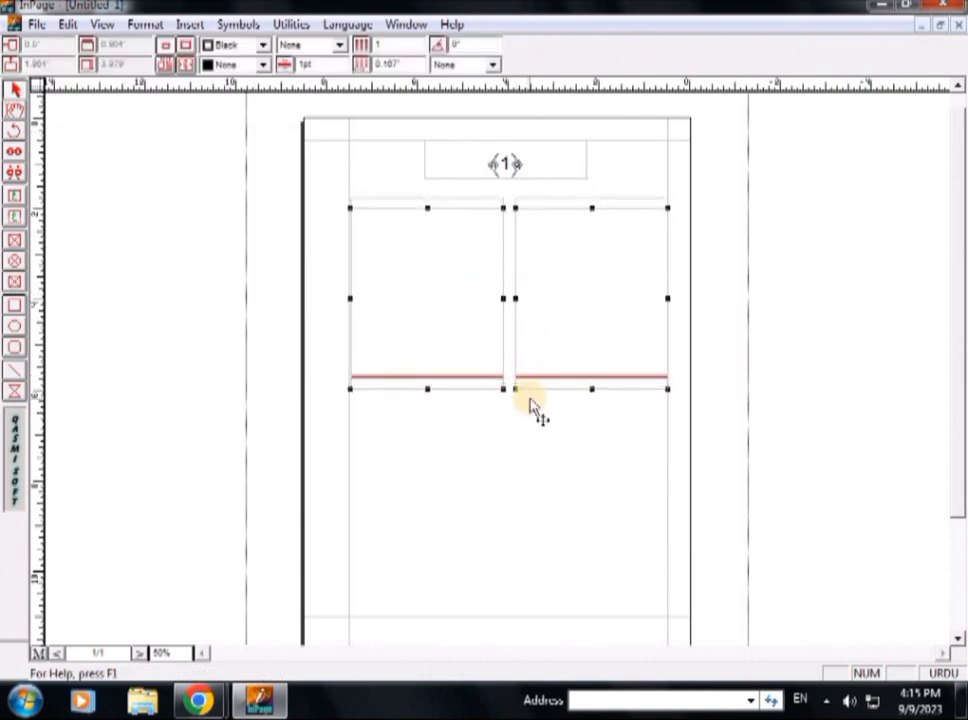
key(Down)
key(Down)
key(Down)
key(Down)
key(Down)
key(Down)
key(Down)
key(Down)
key(Down)
key(Down)
key(Down)
key(Down)
key(Down)
key(Down)
key(Down)
key(Down)
key(Down)
key(Down)
key(Down)
key(Down)
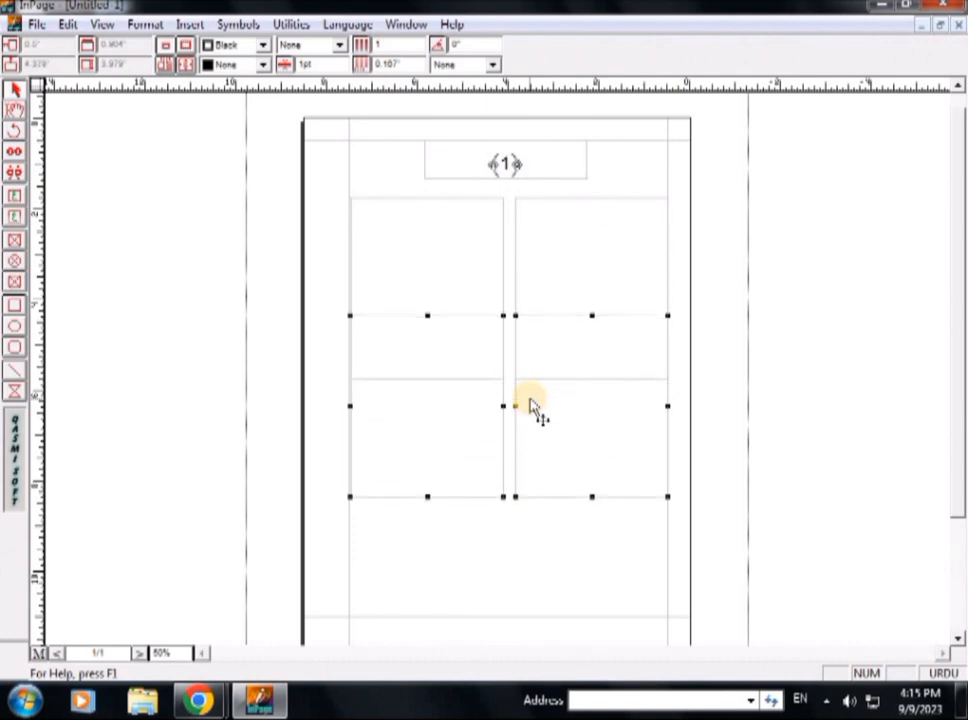
key(Down)
key(Down)
key(Down)
key(Down)
key(Down)
key(Down)
key(Down)
key(Down)
key(Down)
key(Down)
key(Down)
key(Down)
key(Down)
key(Down)
key(Down)
key(Down)
key(Down)
key(Down)
key(Down)
key(Down)
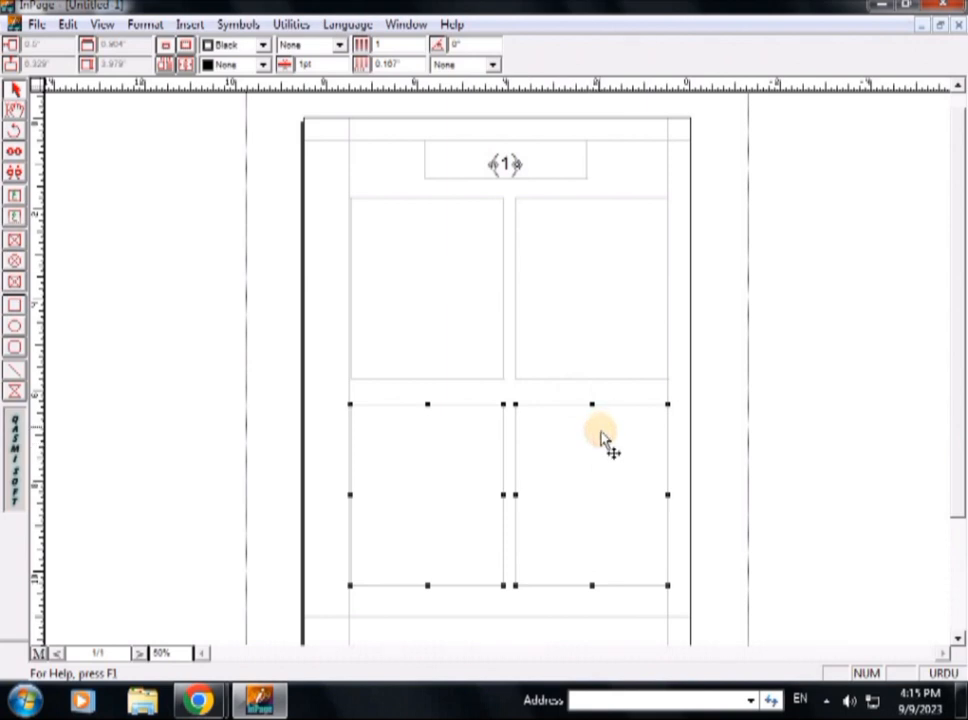
Step: Link the four text boxes in sequence: upper-right to upper-left, then lower-right, then lower-left
click(452, 310)
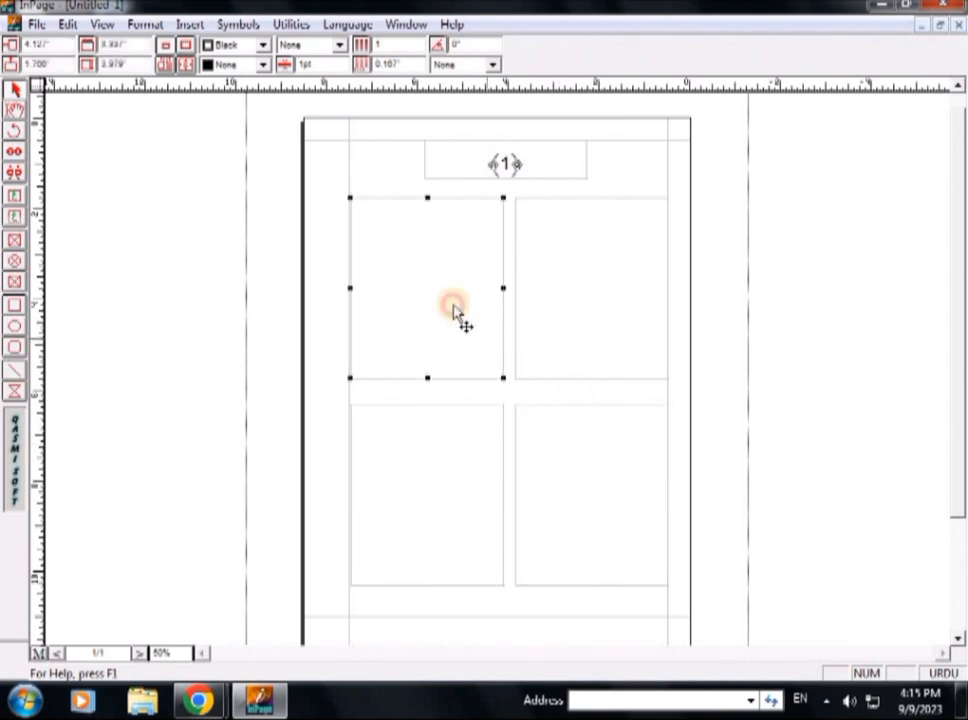
click(15, 109)
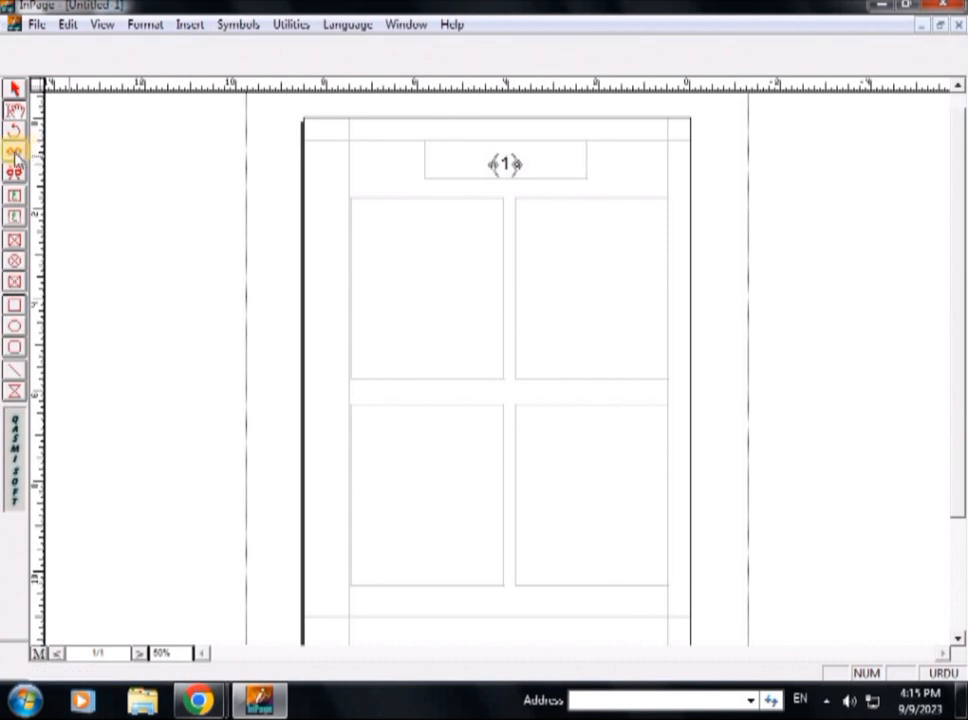
click(15, 152)
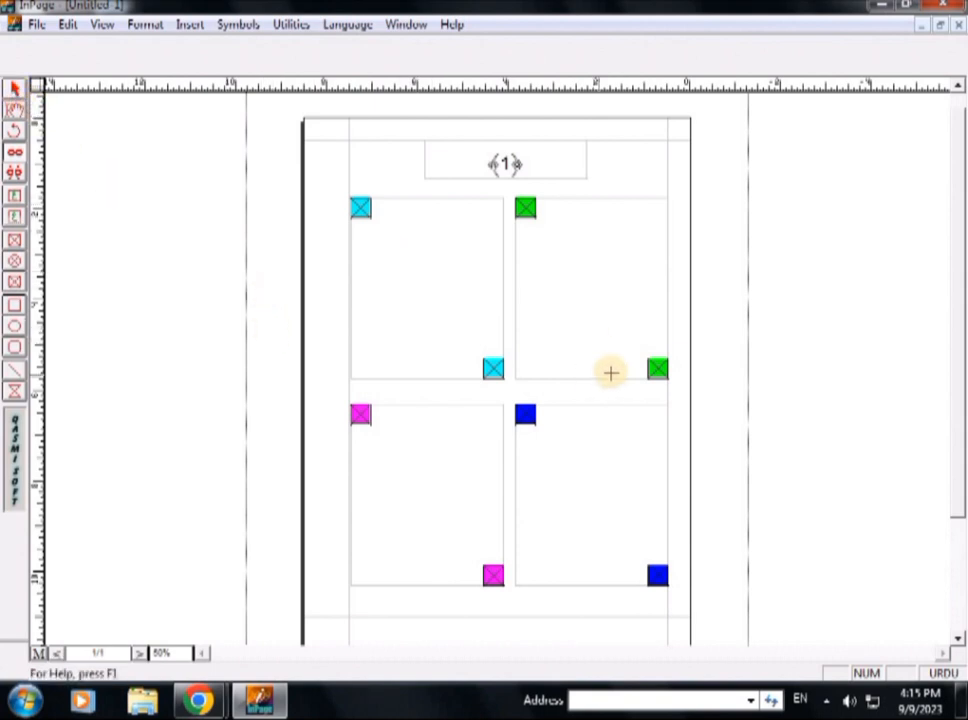
click(364, 212)
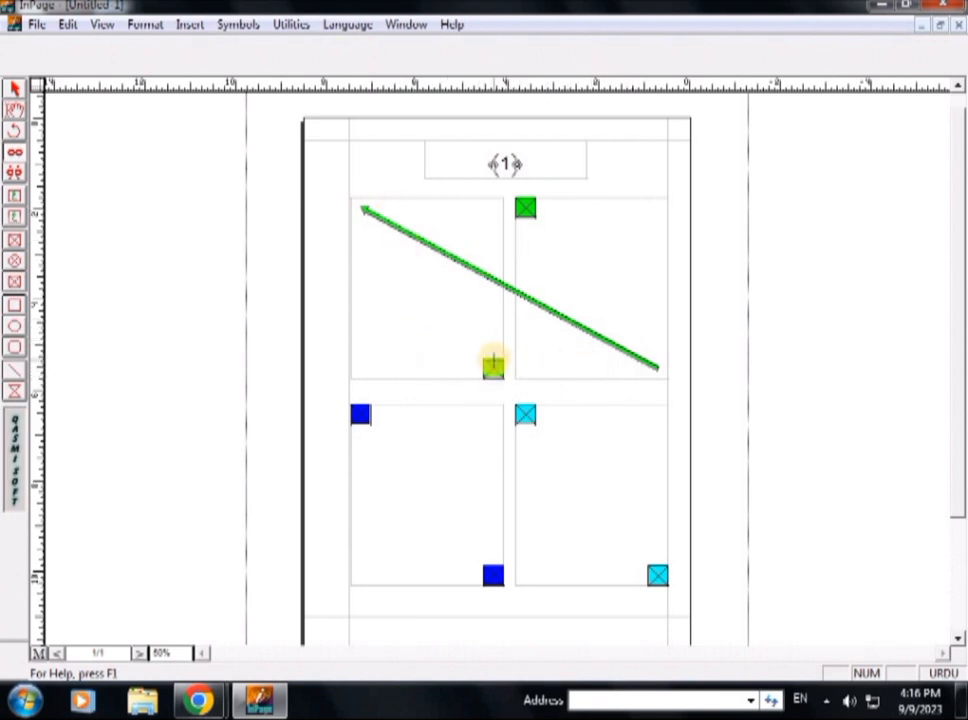
click(495, 374)
click(525, 418)
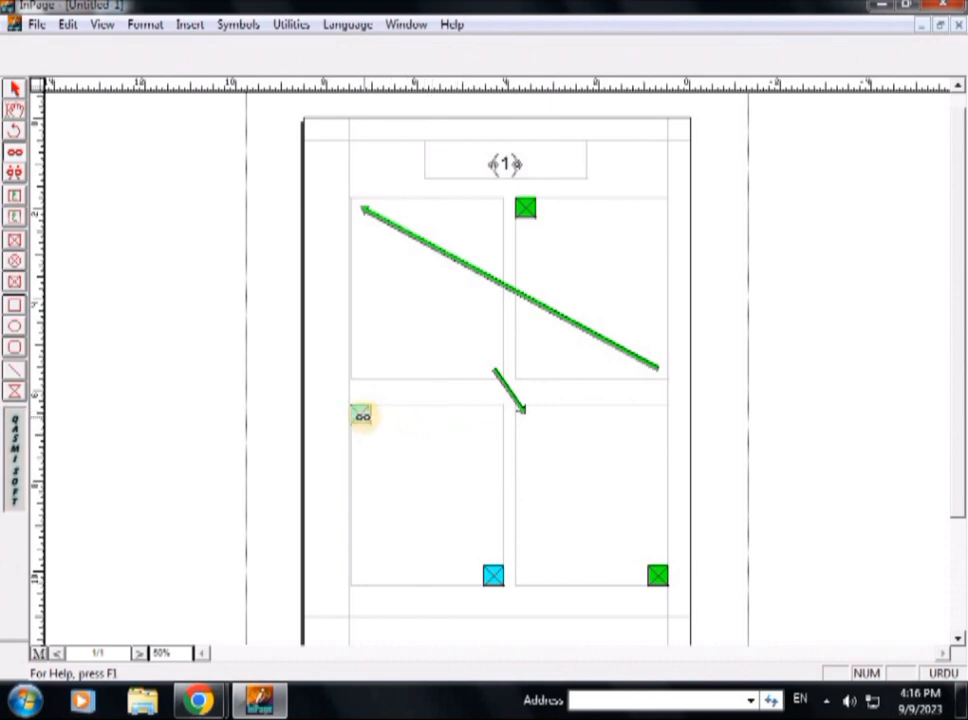
click(362, 415)
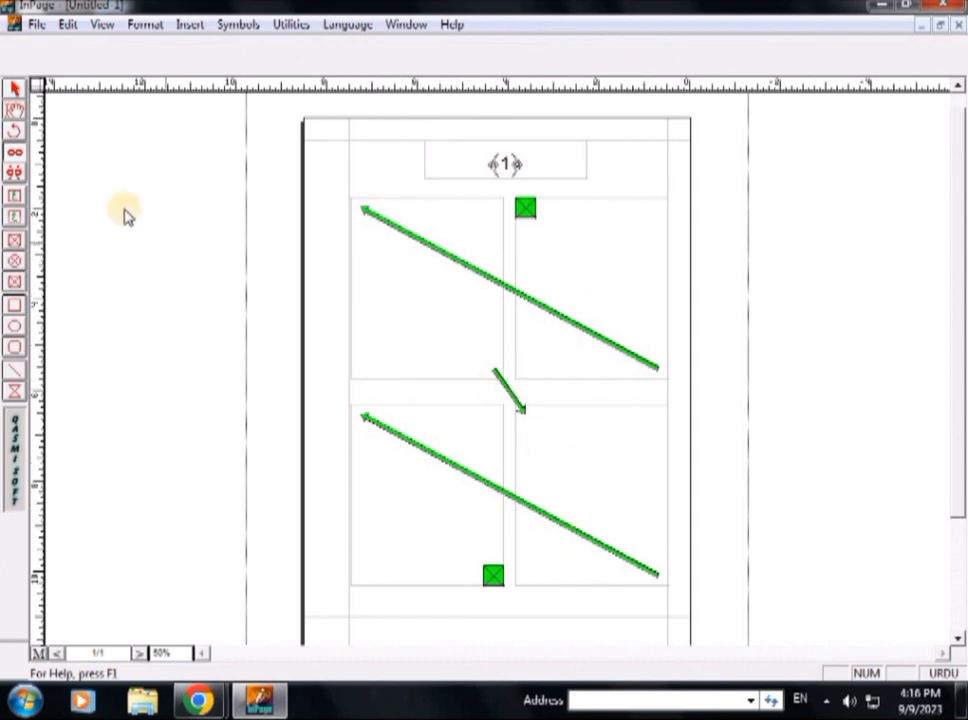
Step: Enter "Linking Tool کا استعمال" in the upper-right text box, switching from English to Urdu after "Linking Tool"
click(15, 110)
click(628, 212)
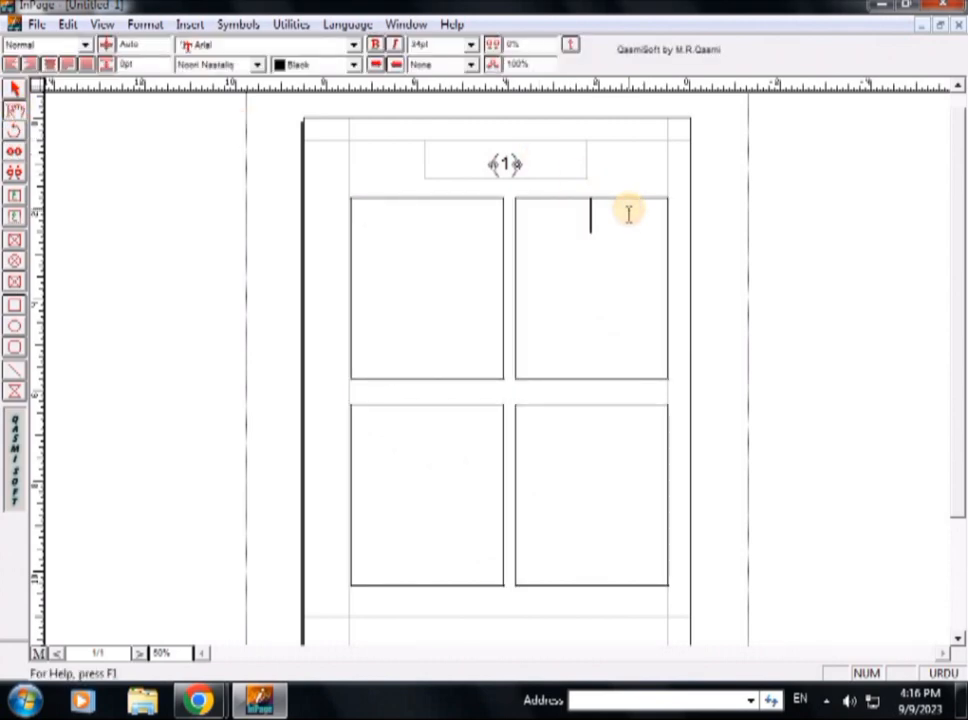
key(ctrl+space)
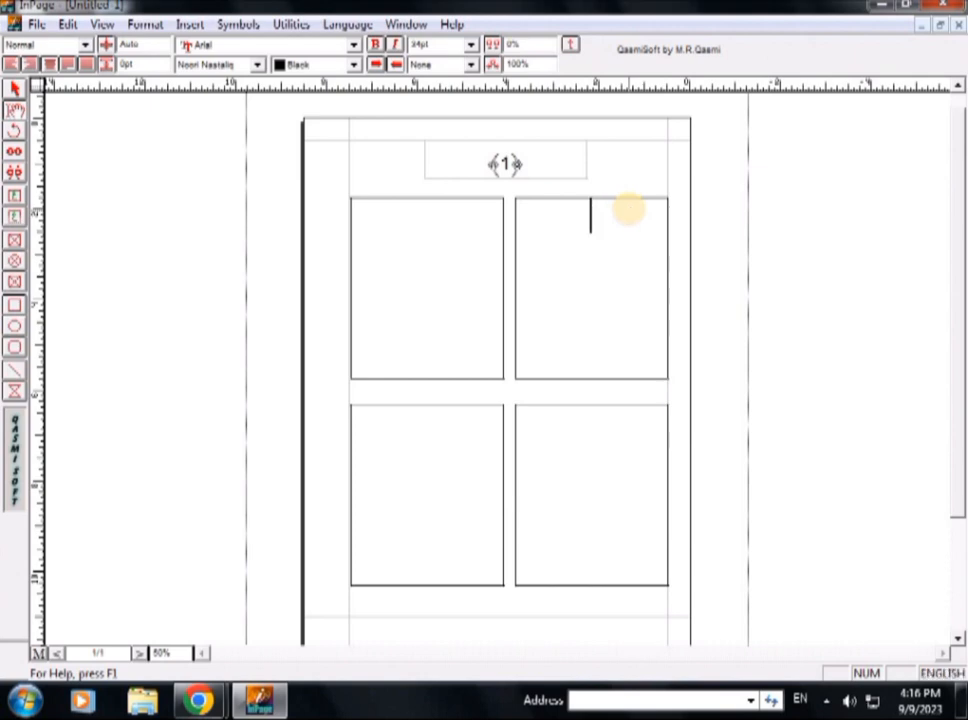
text(Linking T)
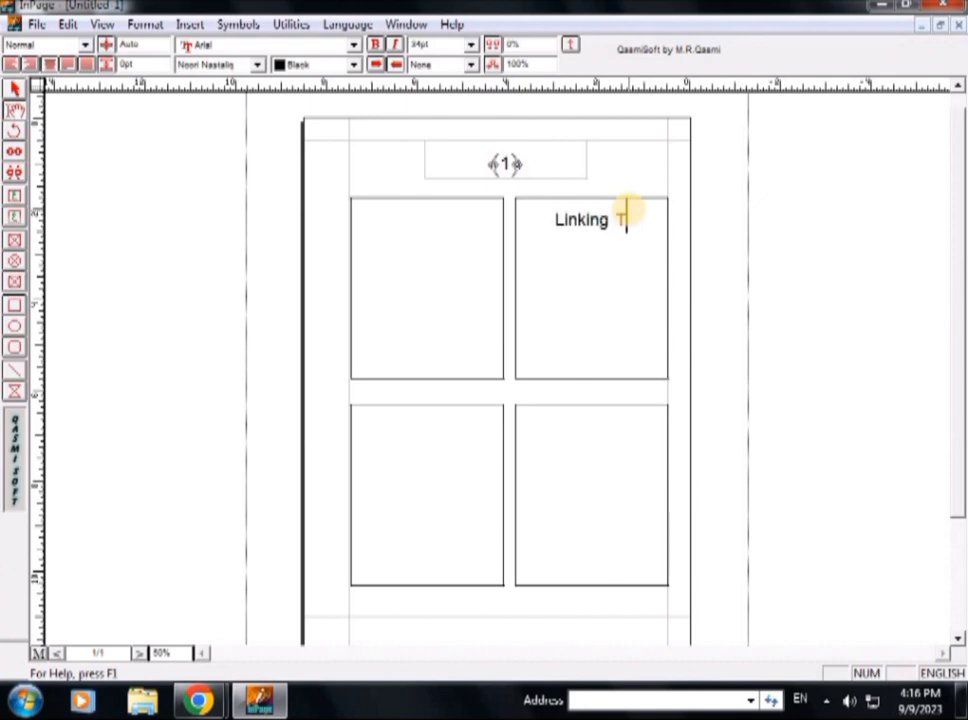
text(ool)
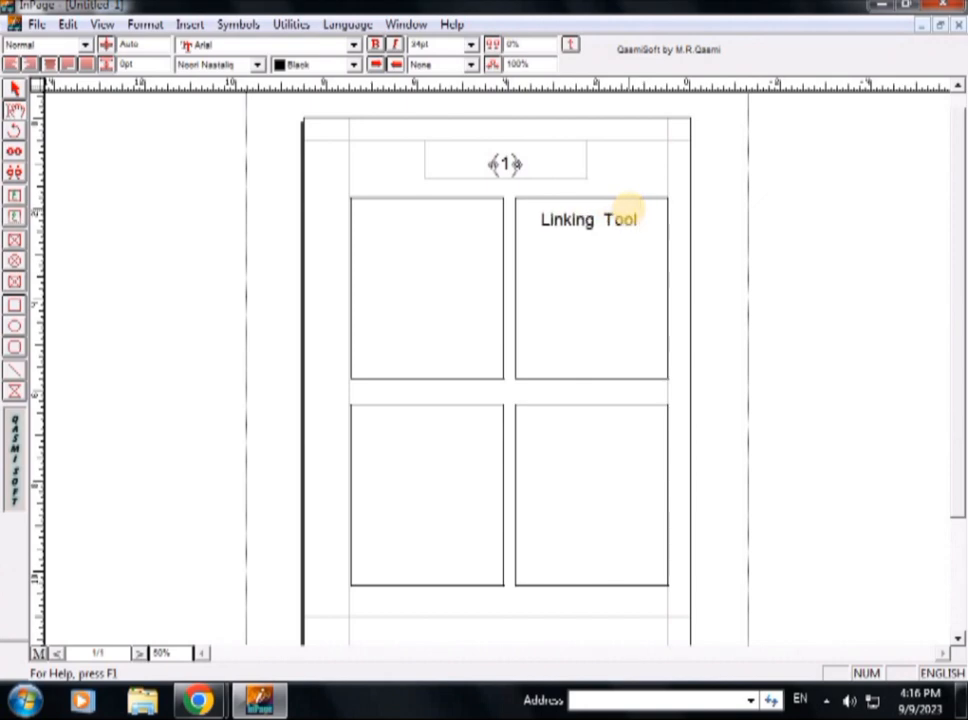
key(ctrl+space)
text(کا است)
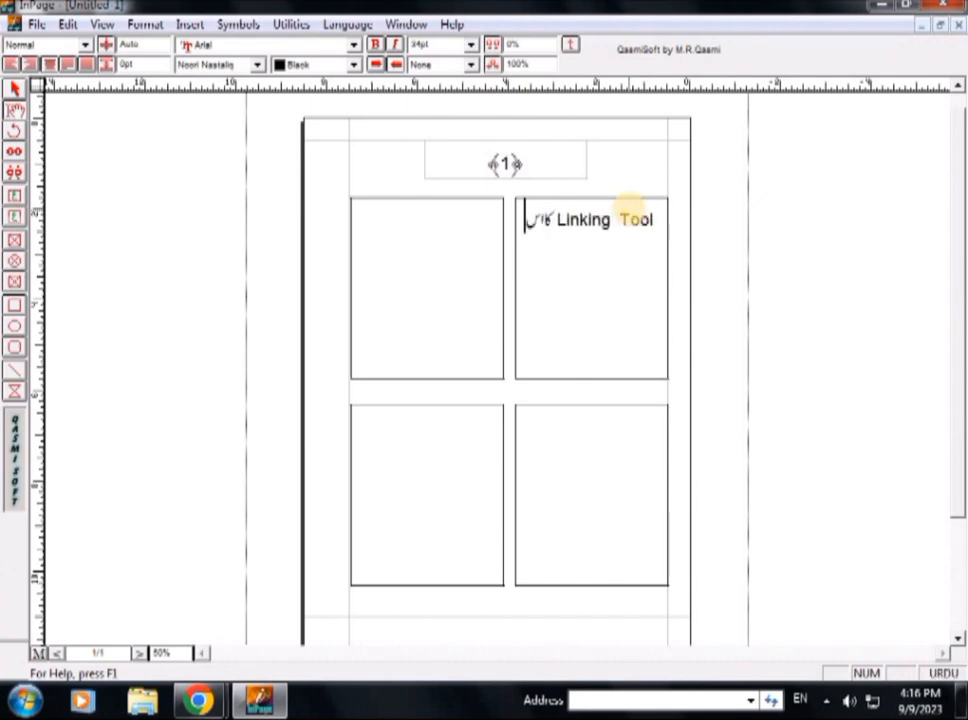
text(عمال)
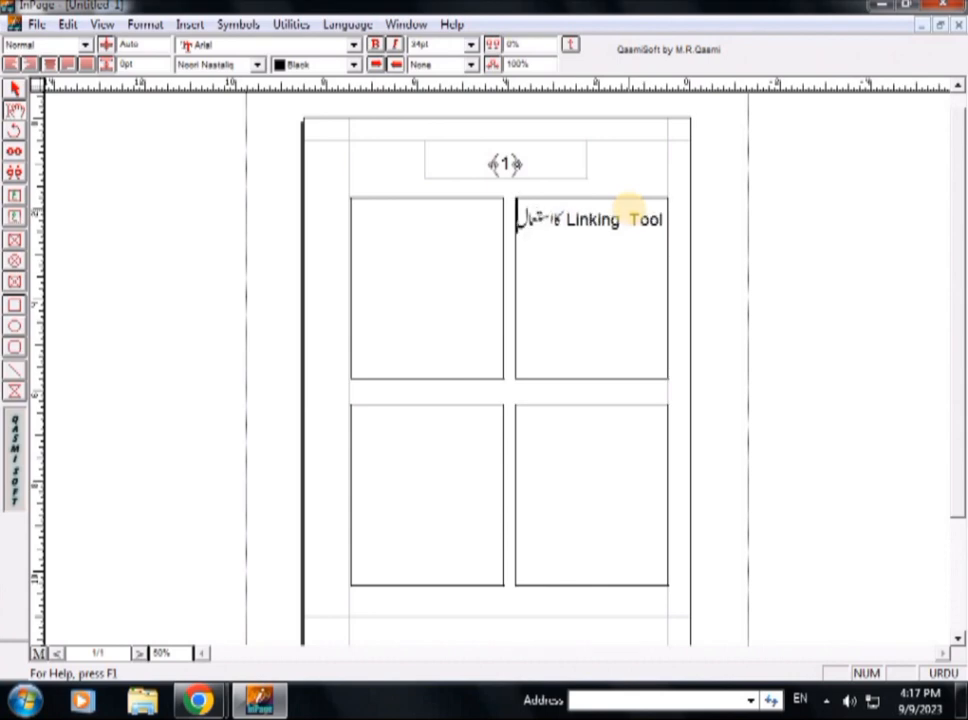
Step: Copy the whole phrase "Linking Tool کا استعمال" in the upper-right text box
key(shift+Left)
key(shift+Left)
key(shift+Left)
key(shift+Left)
key(shift+Left)
key(shift+Left)
key(shift+Left)
key(shift+Left)
key(shift+Left)
key(shift+Left)
key(shift+Left)
key(shift+Left)
key(shift+Left)
key(shift+Left)
key(shift+Left)
key(shift+Right)
key(shift+Right)
key(shift+Right)
key(shift+Right)
key(shift+Right)
key(shift+Right)
key(ctrl+c)
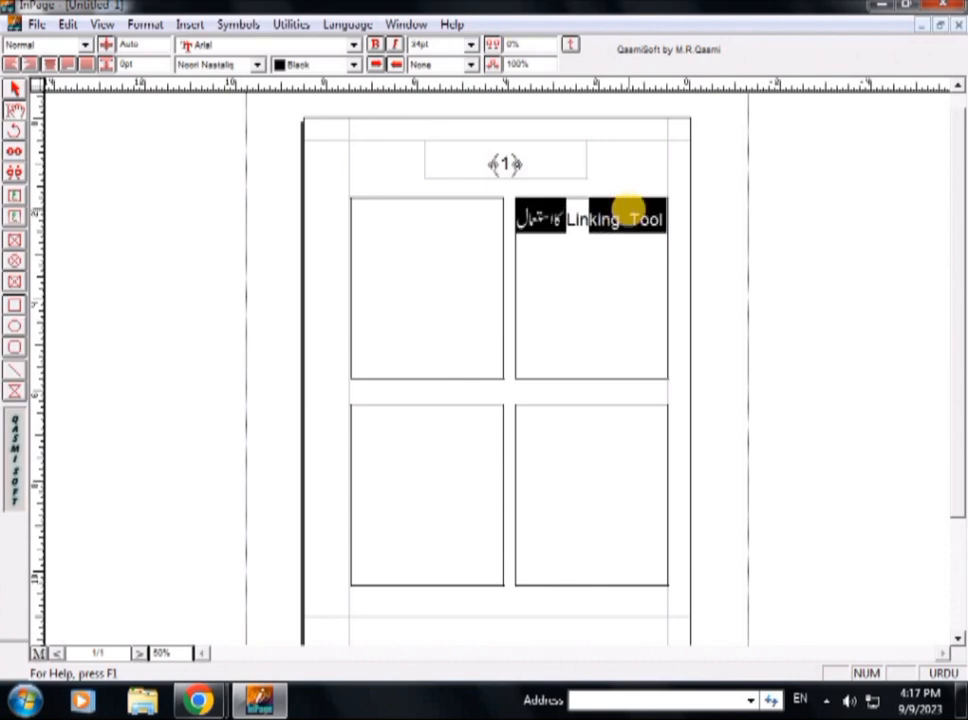
Step: Paste the phrase repeatedly after the original until the text flows through and fills all four linked boxes
key(Left)
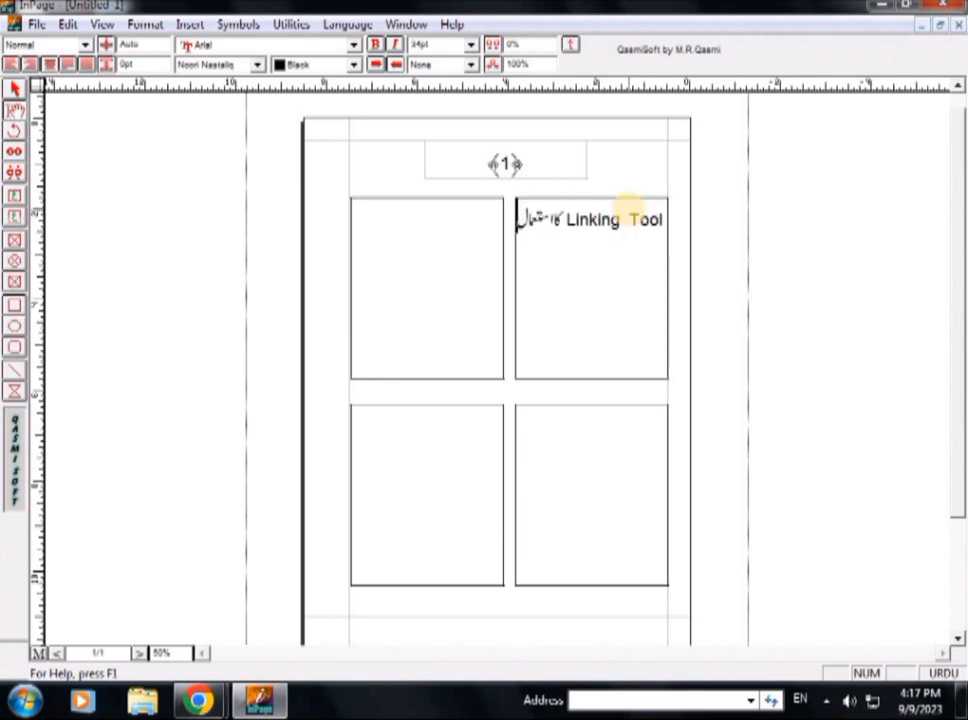
key(ctrl+v)
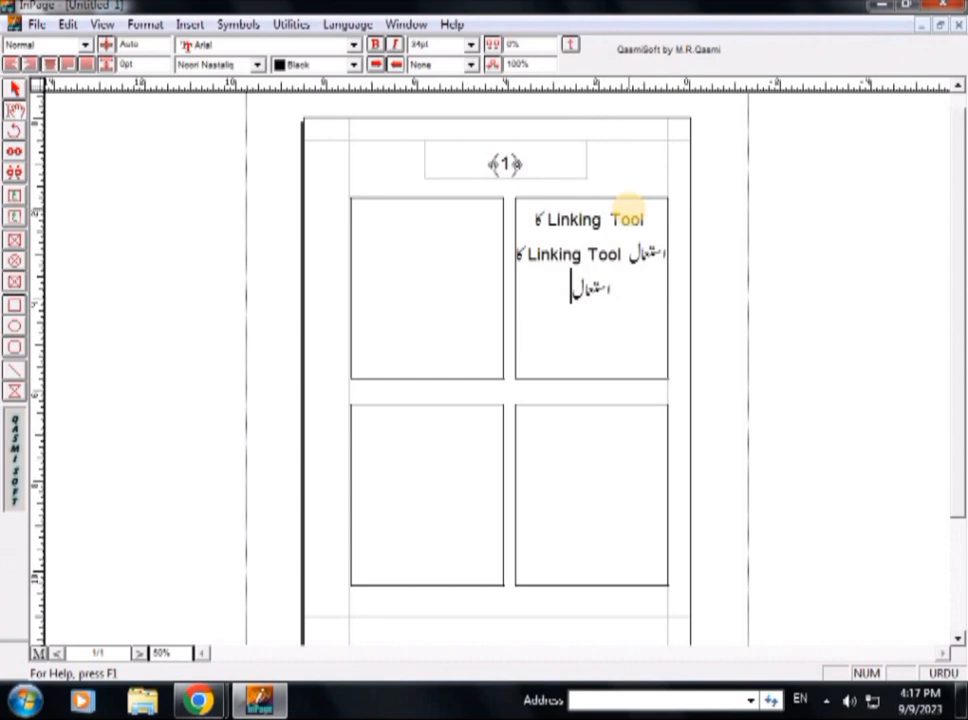
key(ctrl+v)
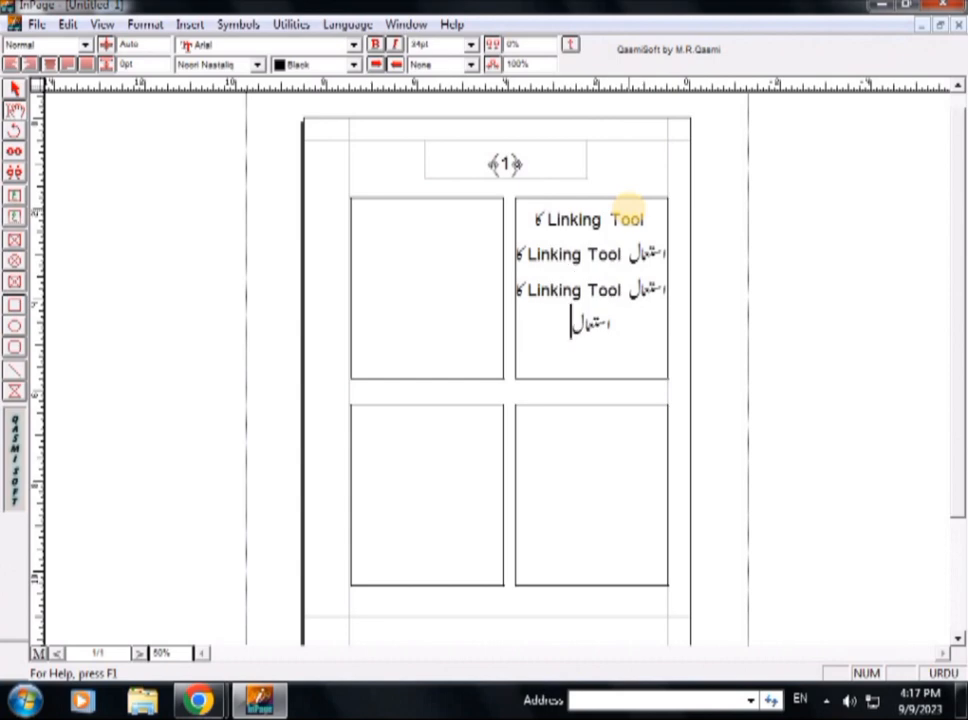
key(ctrl+v)
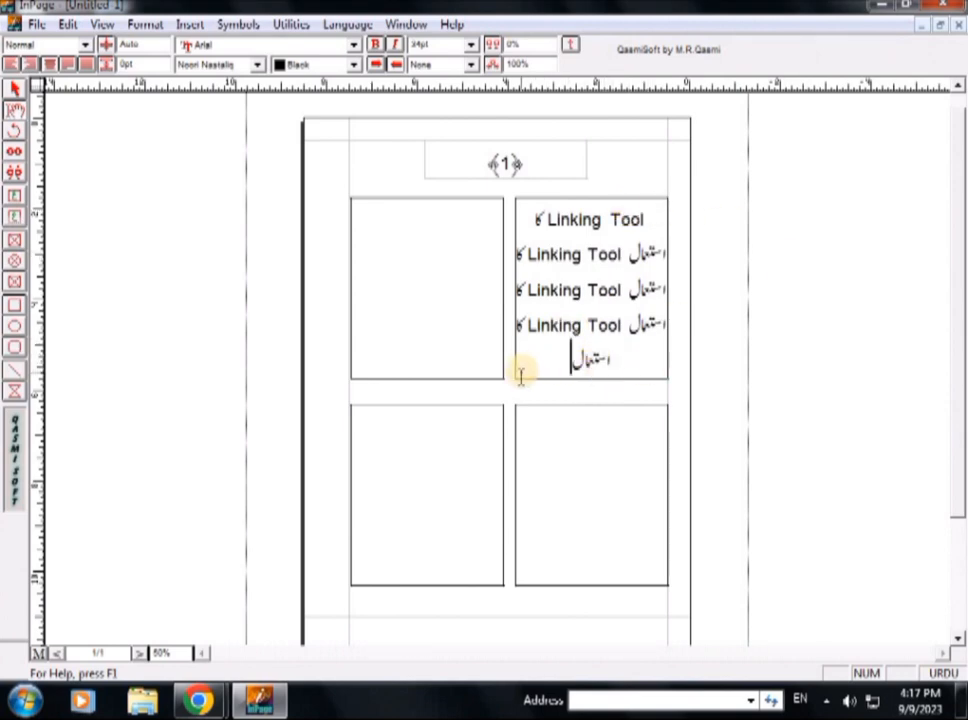
key(ctrl+v)
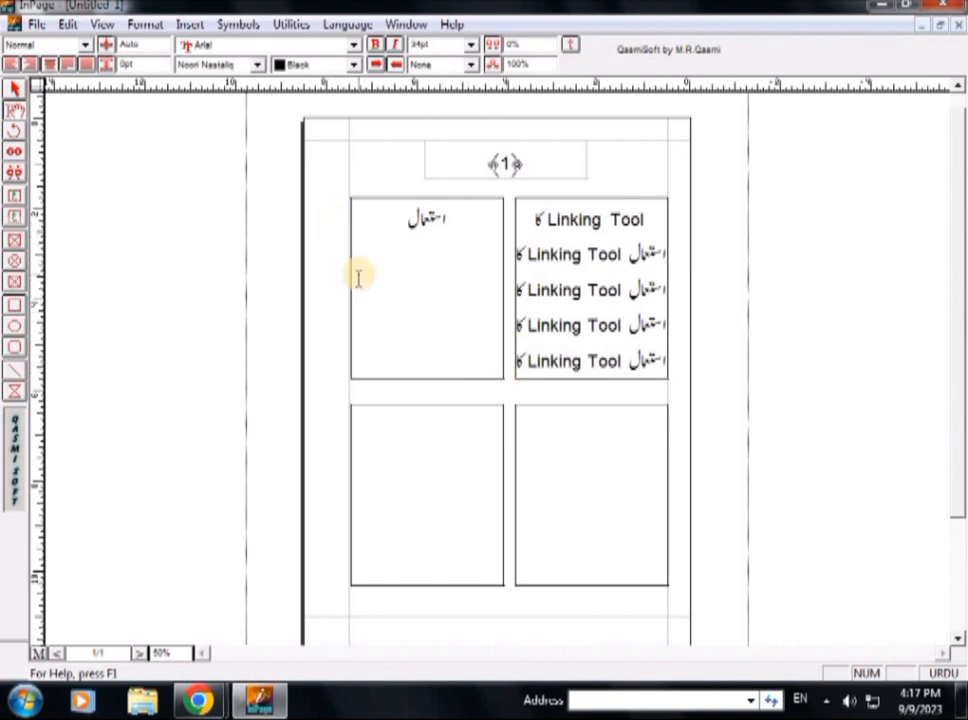
key(ctrl+v)
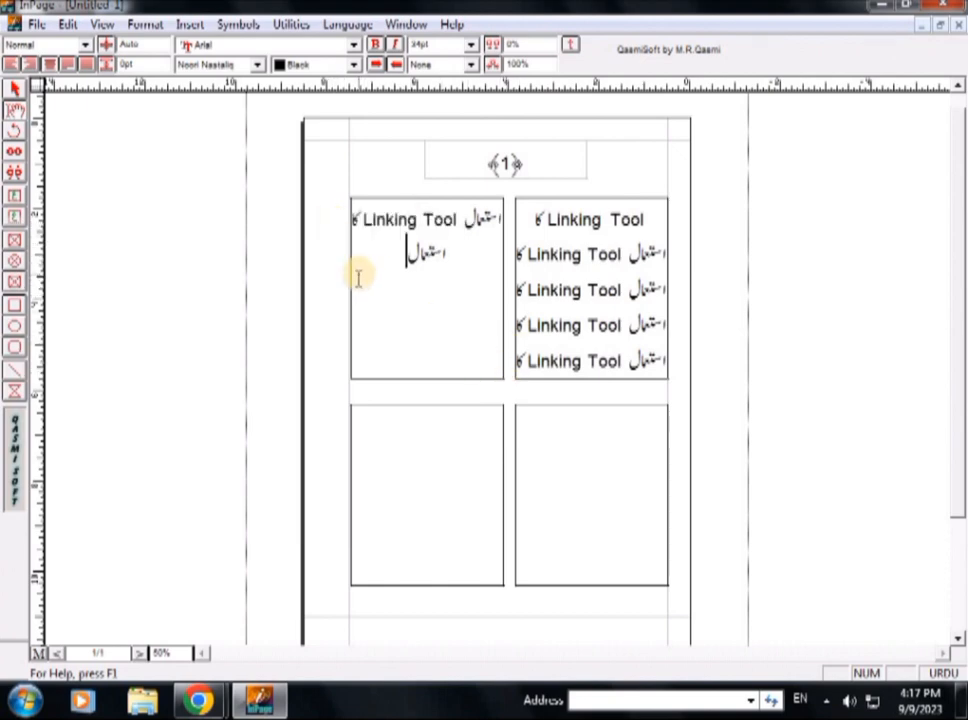
key(ctrl+v)
key(ctrl+v)
key(ctrl+v)
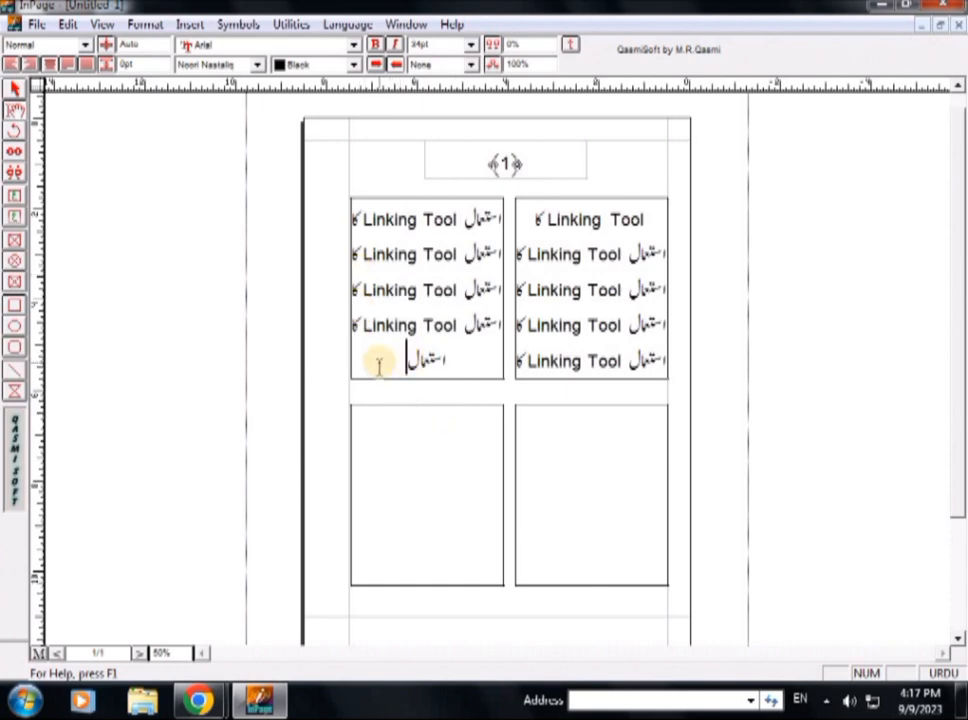
key(ctrl+v)
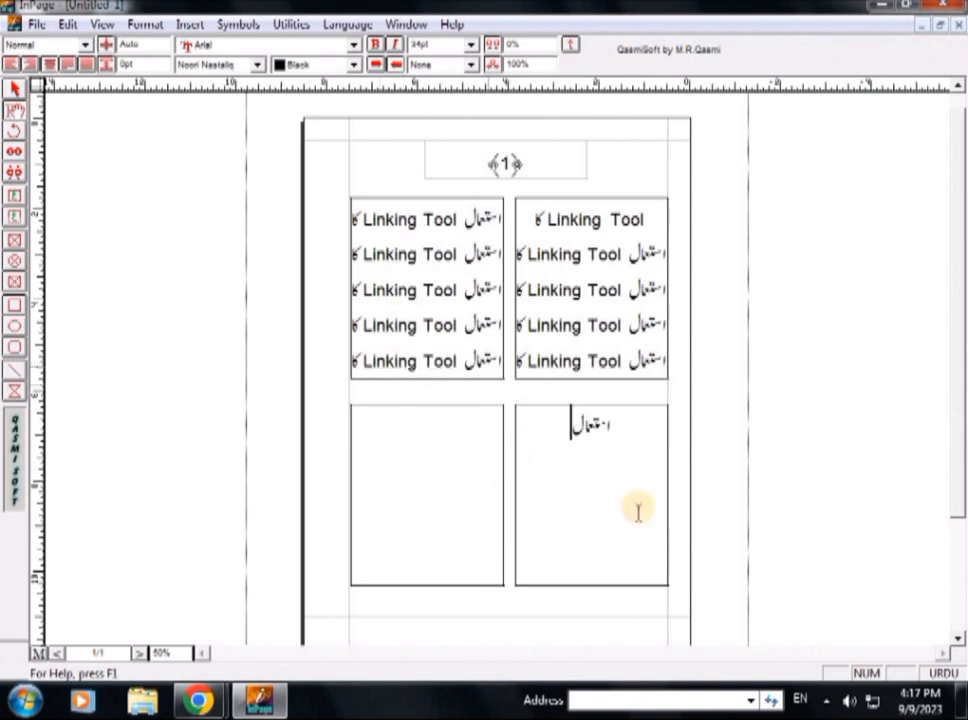
key(ctrl+v)
key(ctrl+v)
key(ctrl+v)
key(ctrl+v)
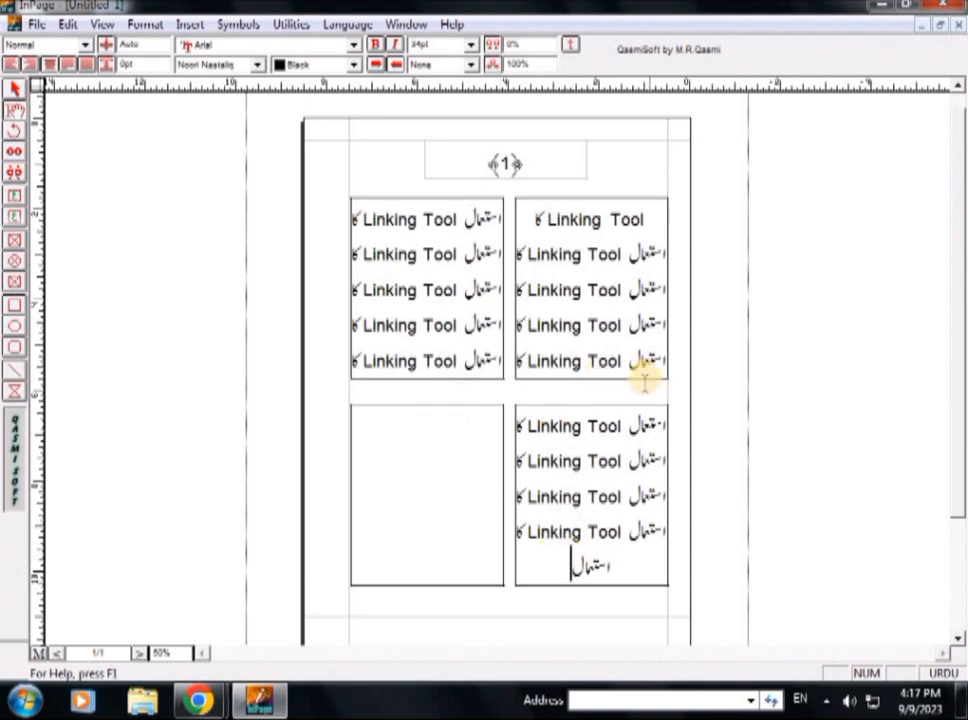
key(ctrl+v)
key(ctrl+v)
key(ctrl+v)
key(ctrl+v)
key(ctrl+v)
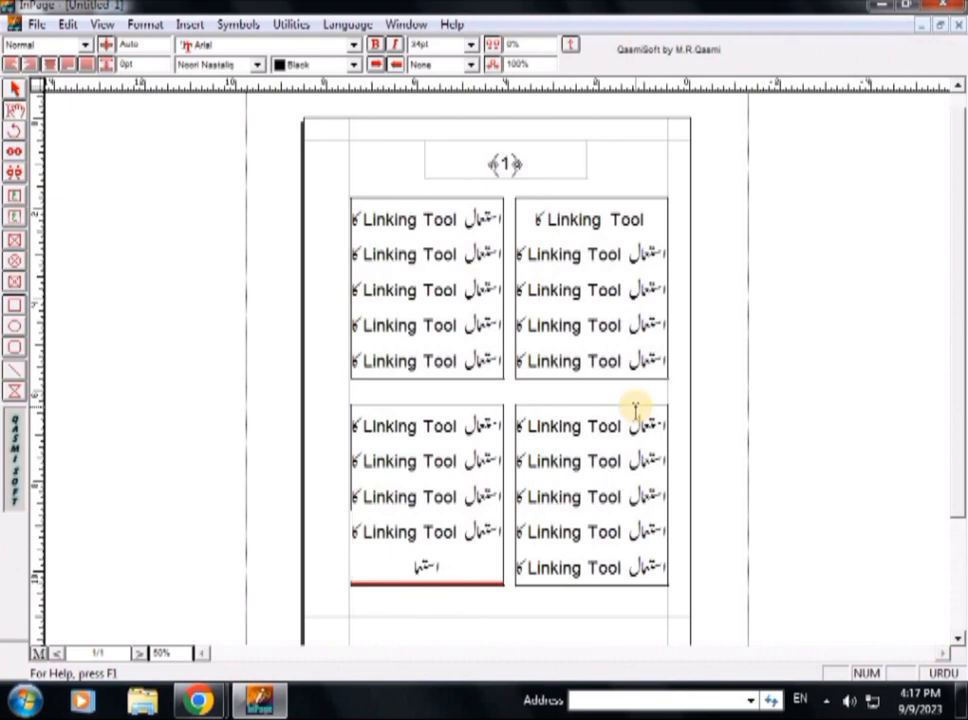
Step: Delete the overflowing characters at the end of the pasted text in the lower-left box
key(BackSpace)
key(BackSpace)
key(BackSpace)
key(BackSpace)
key(BackSpace)
key(BackSpace)
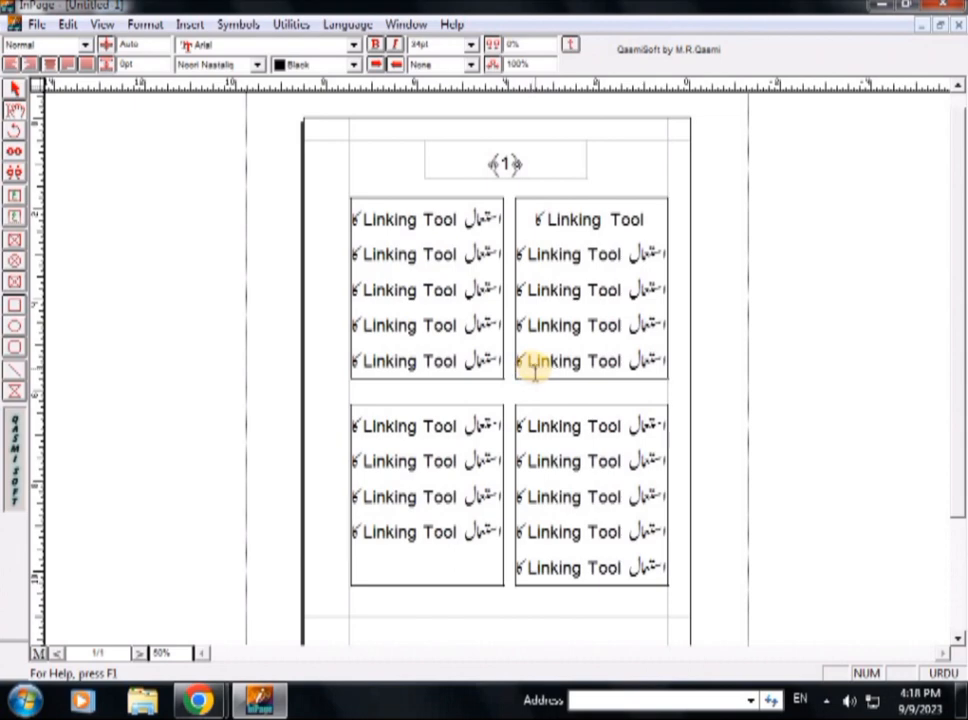
click(431, 452)
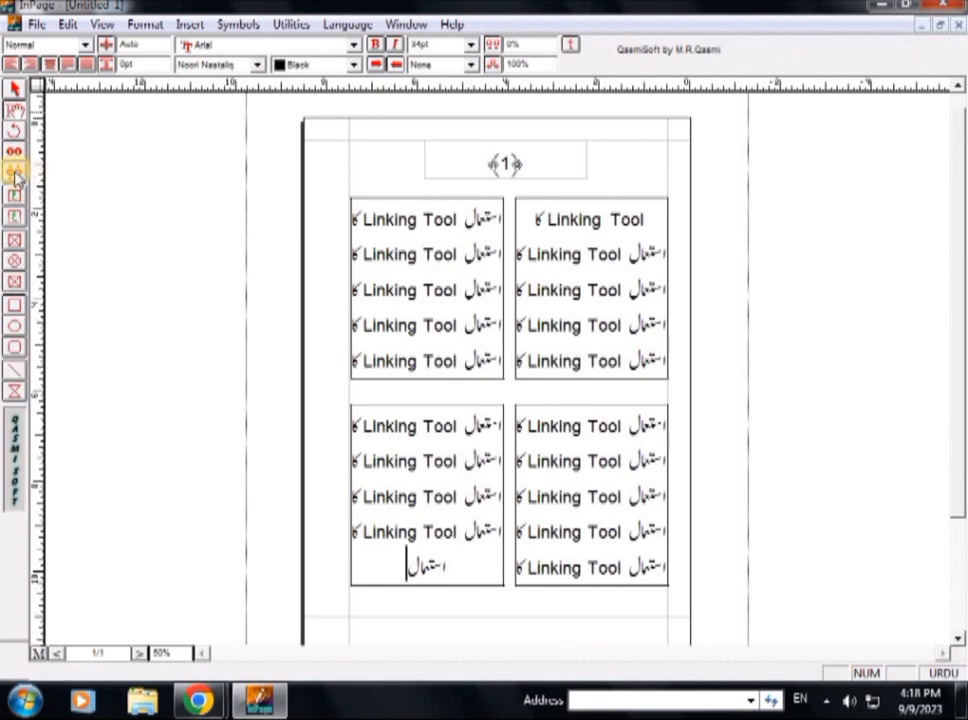
Step: Unlink the upper-left box from the upper-right one and the lower-left box from the lower-right one
click(15, 176)
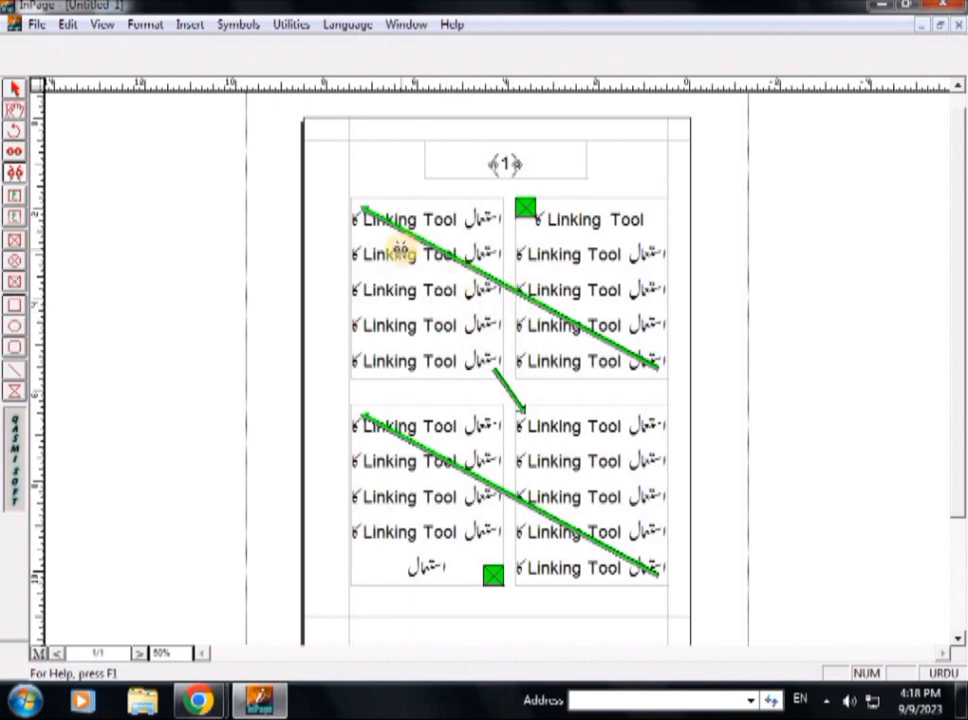
click(470, 265)
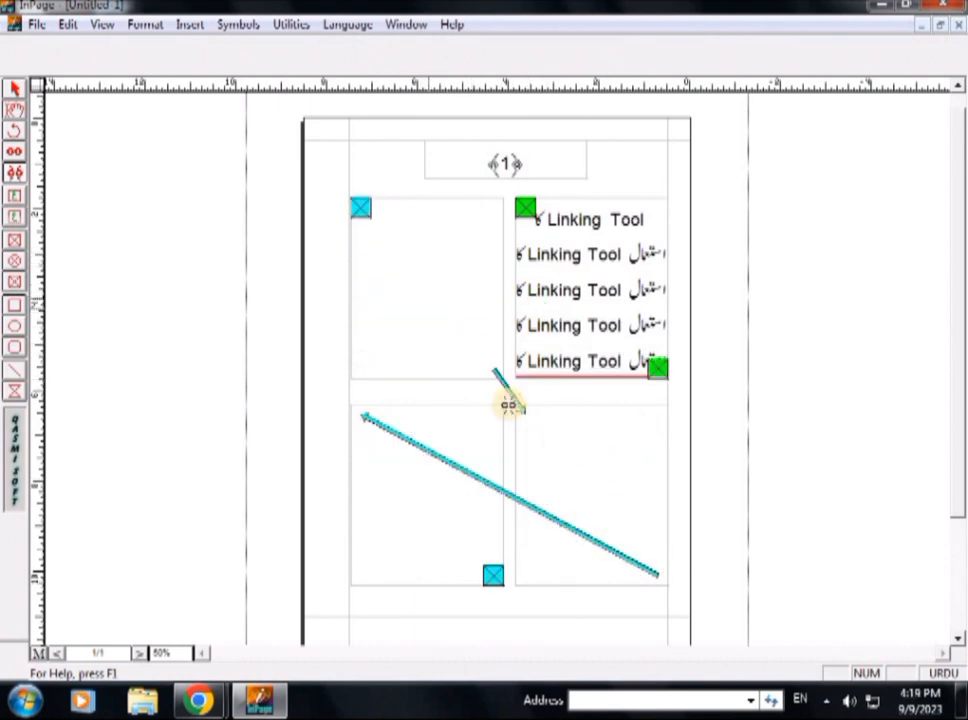
click(477, 477)
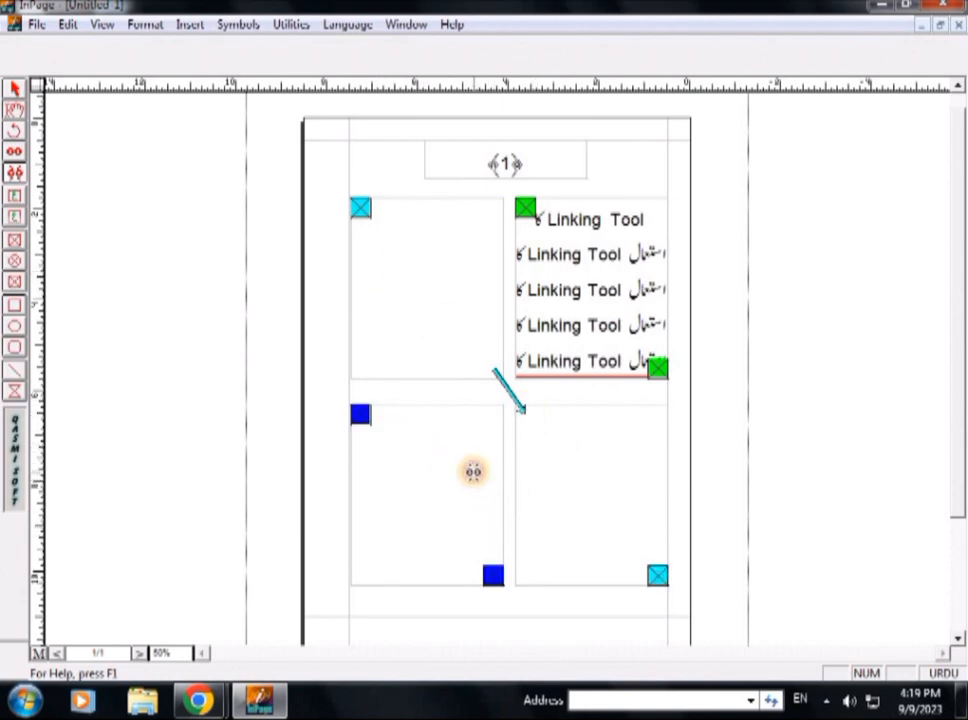